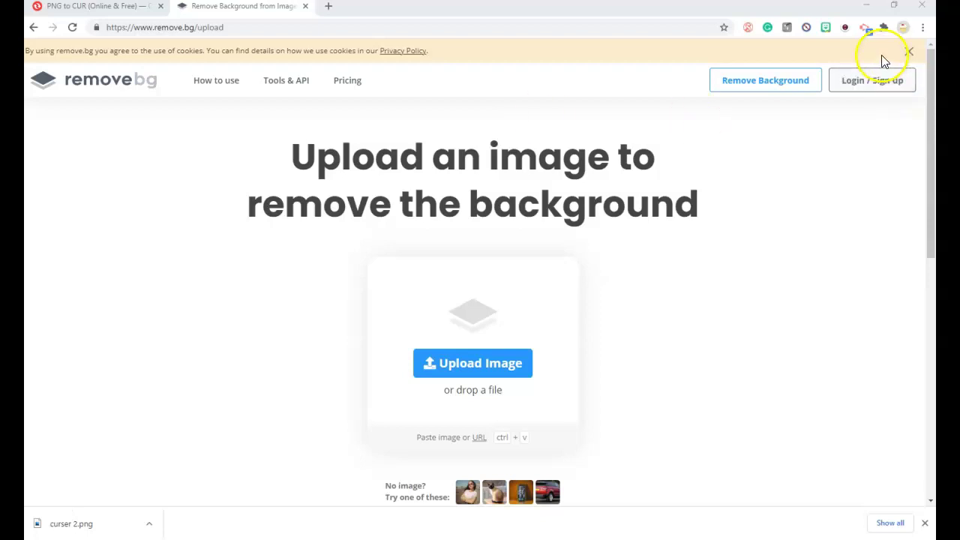
- Copy the image address of the first Recents Bitmoji sticker, the one holding a blue foam finger
left_click(825, 30)
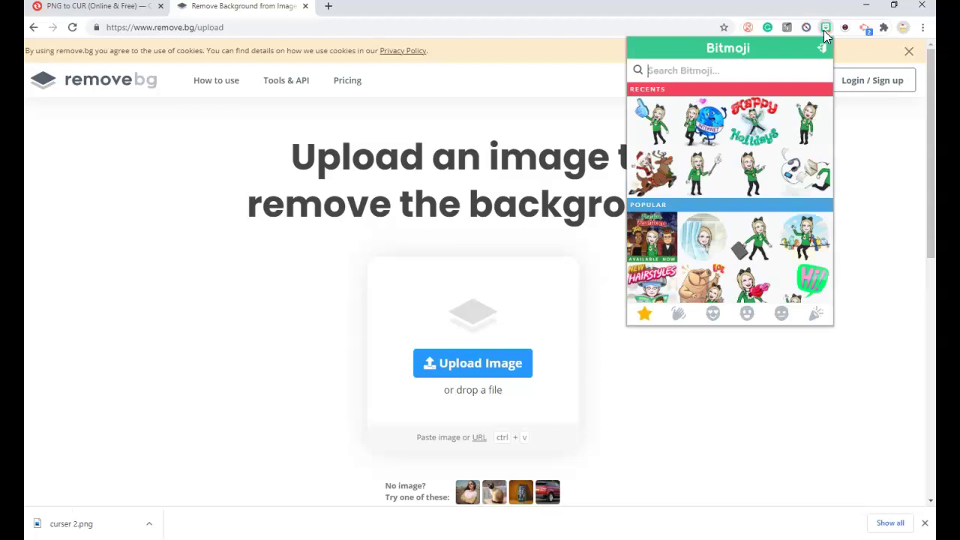
left_click(779, 60)
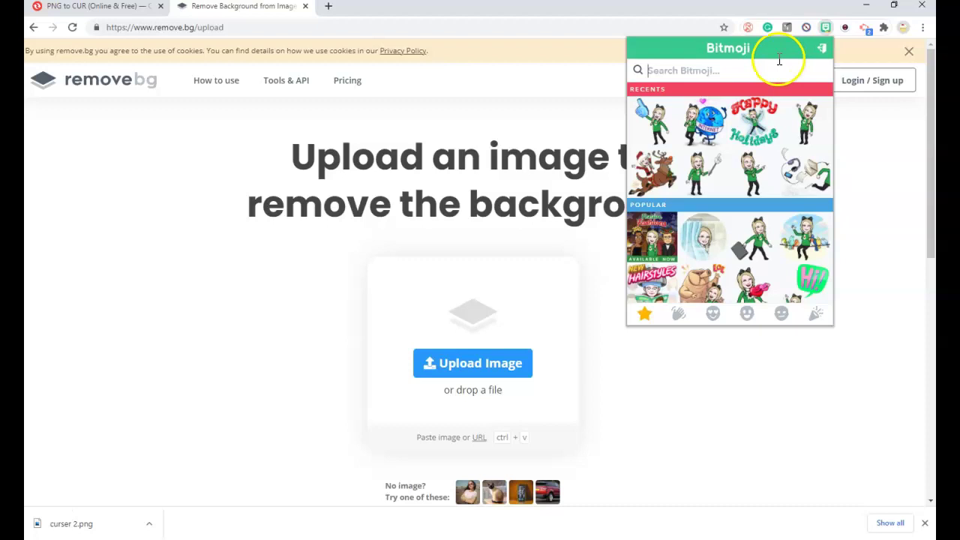
right_click(660, 135)
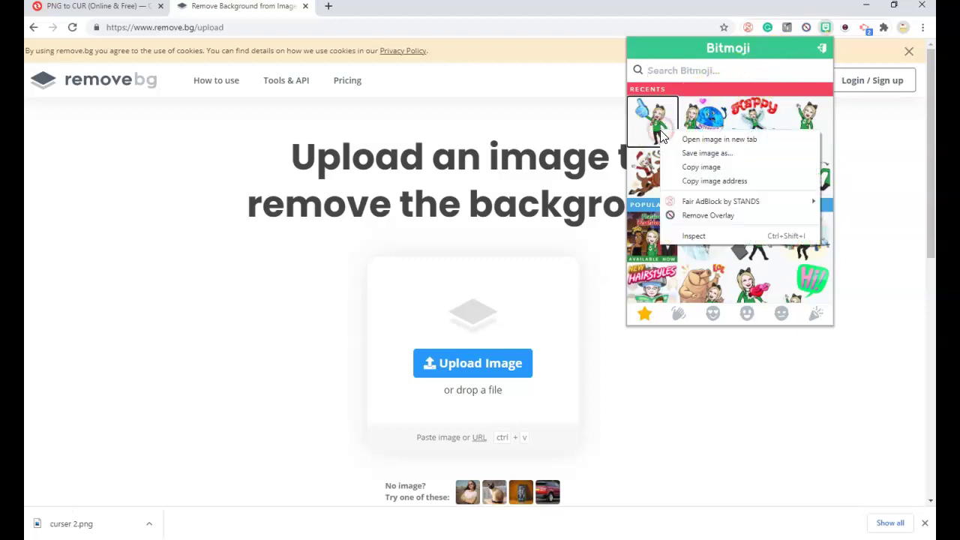
left_click(710, 181)
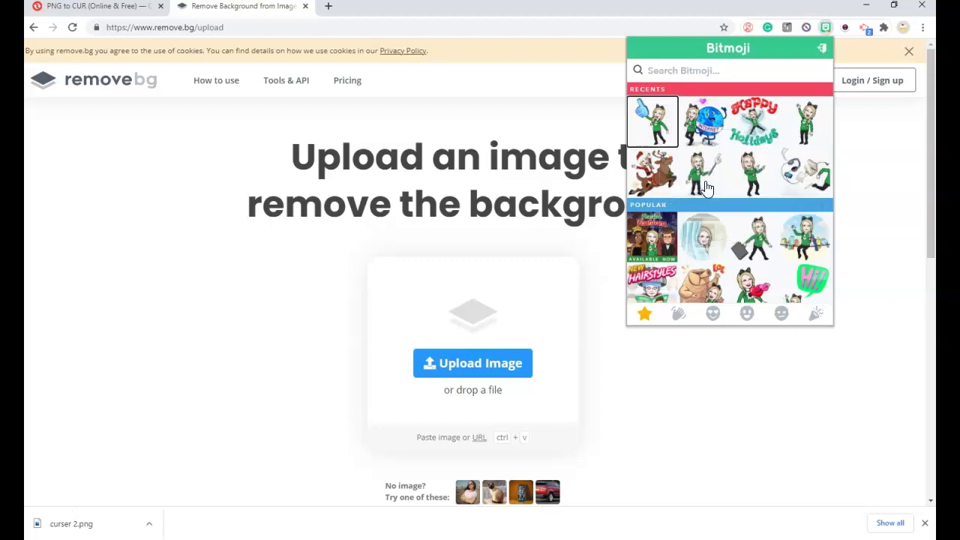
left_click(696, 184)
mouse_move(697, 183)
left_mouse_down()
mouse_move(497, 125)
mouse_move(369, 137)
mouse_move(582, 146)
mouse_move(471, 112)
mouse_move(353, 22)
mouse_move(284, 15)
left_mouse_up()
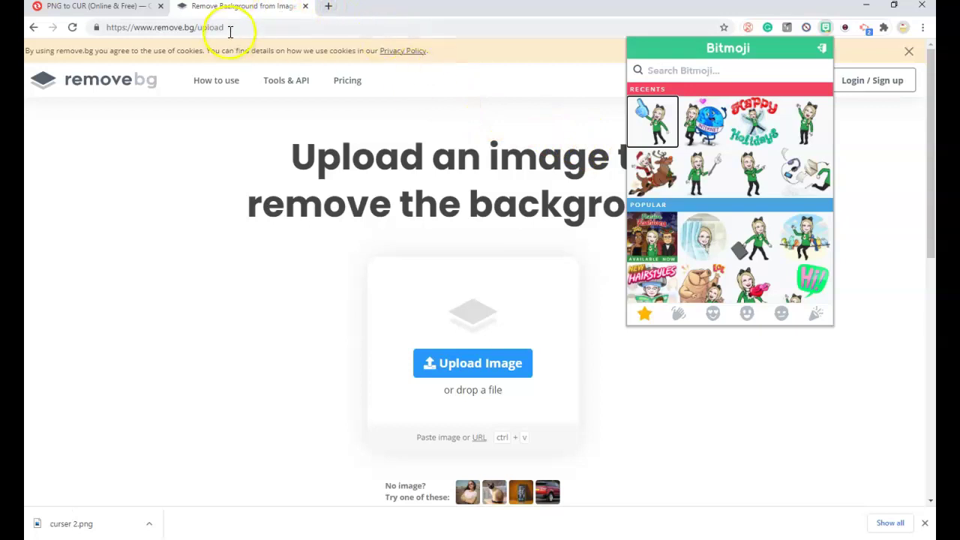
- Paste the foam-finger sticker's address into remove.bg's Image URL prompt and confirm it
left_click(230, 28)
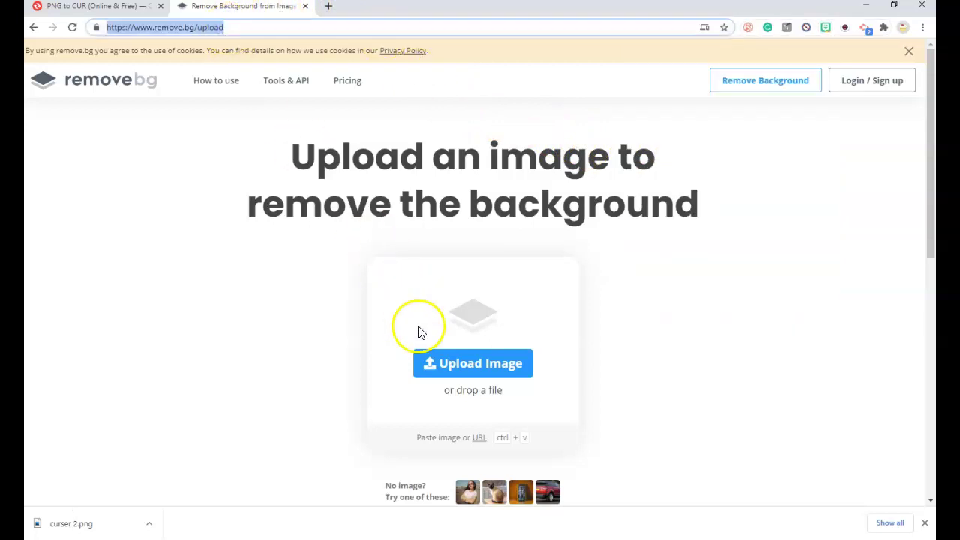
left_click(478, 438)
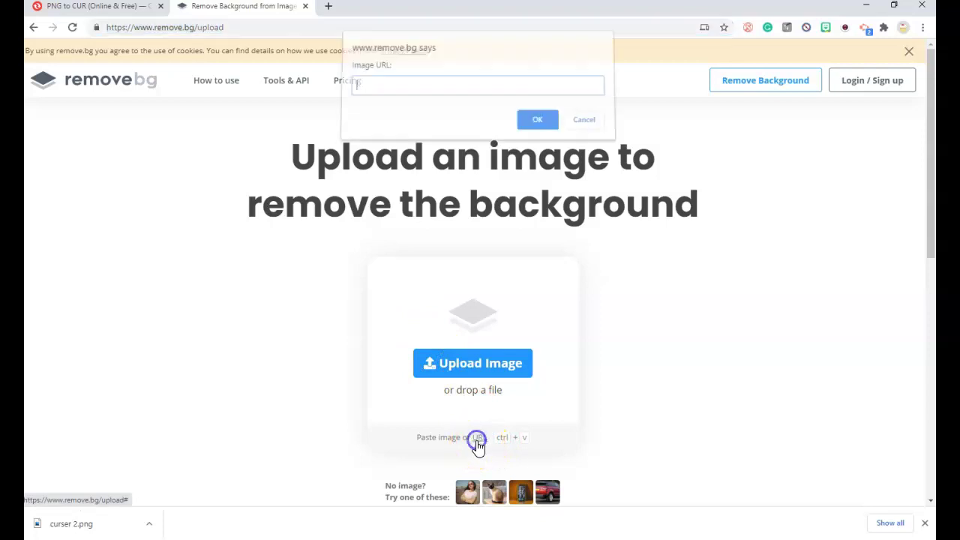
left_click(429, 89)
right_click(429, 90)
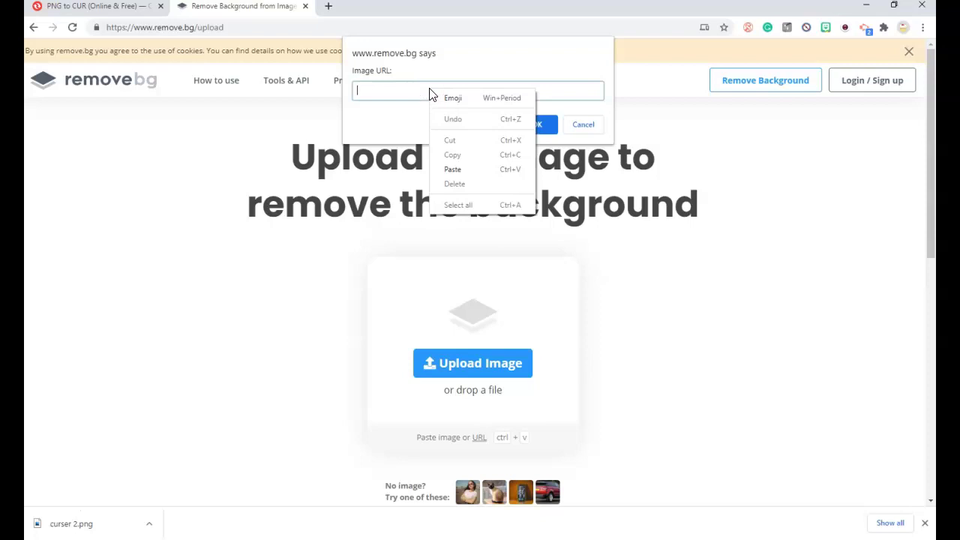
left_click(365, 80)
left_click(418, 75)
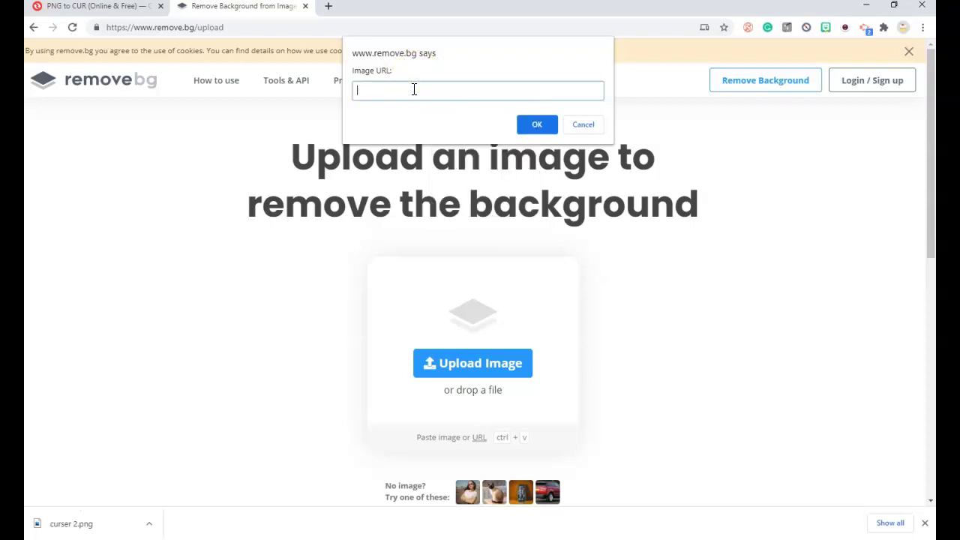
left_click(413, 89)
key("ctrl+v")
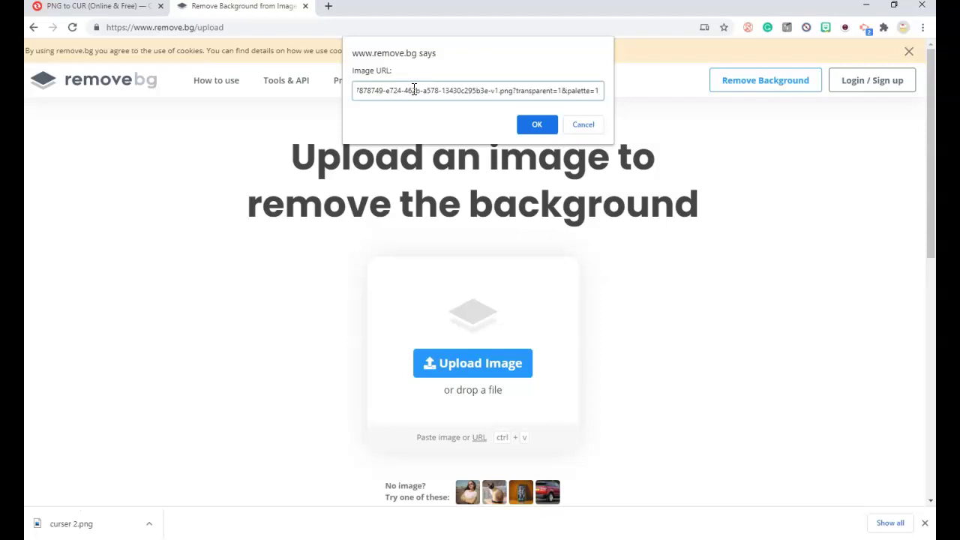
left_click(528, 123)
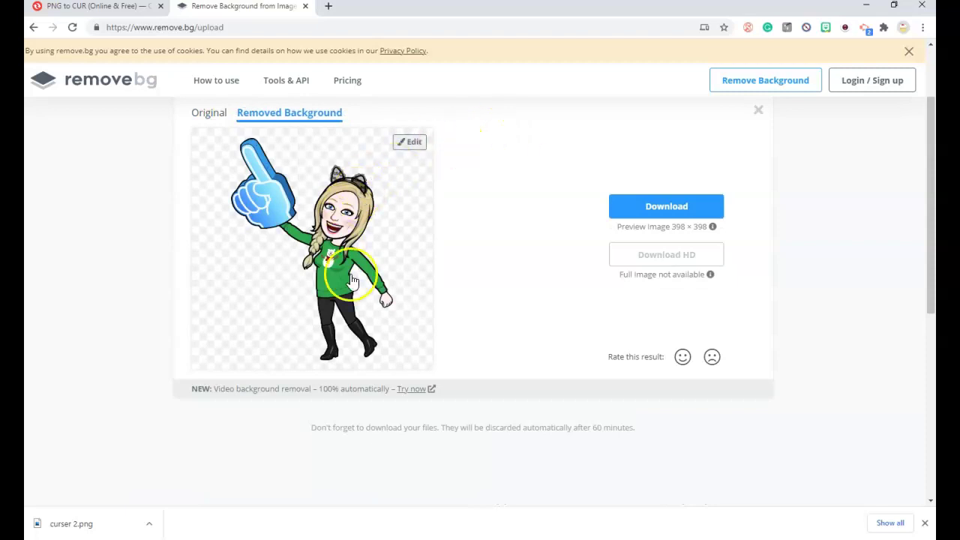
- Save the background-free sticker from remove.bg as cursor 2.png
left_click(654, 216)
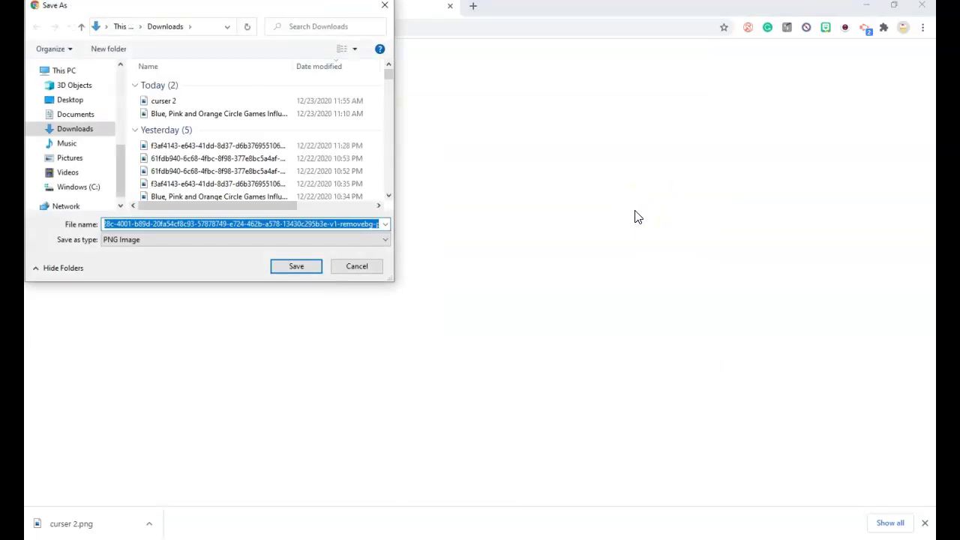
type("cursor 2")
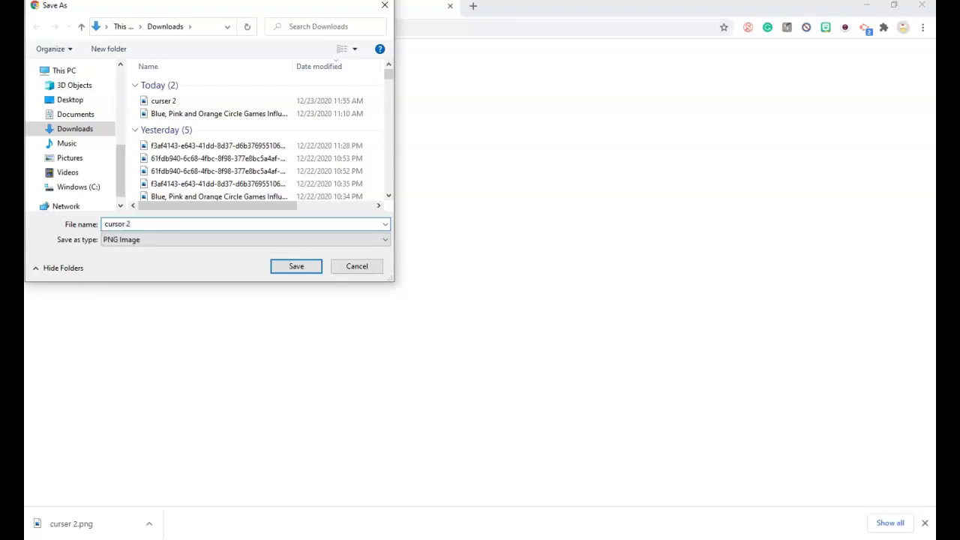
left_click(313, 268)
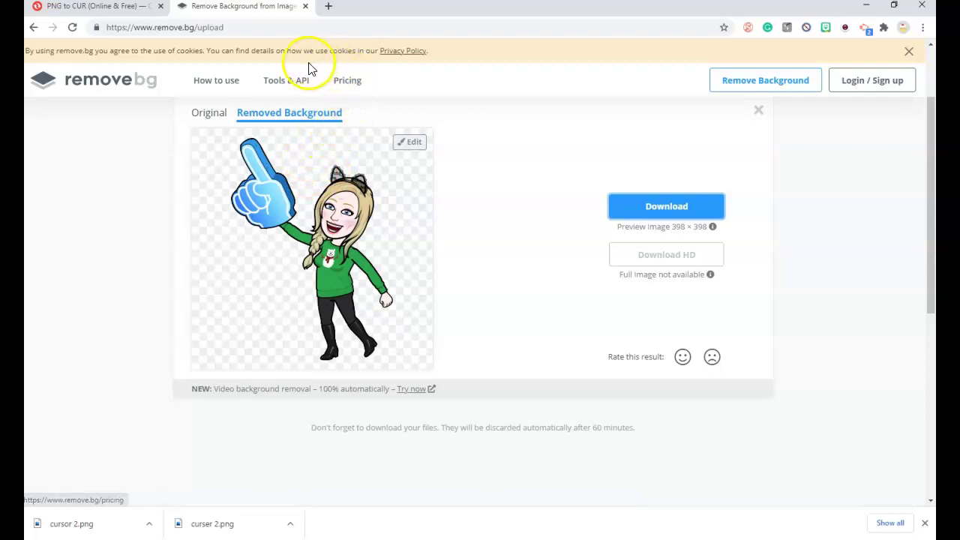
- Upload cursor 2.png from Downloads to Convertio's PNG to CUR converter and convert it
left_click(131, 9)
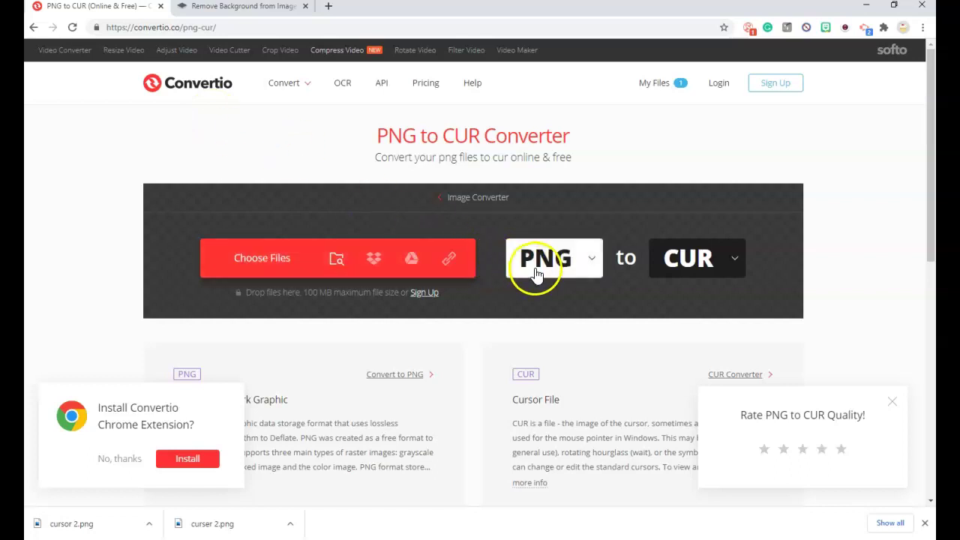
left_click(418, 264)
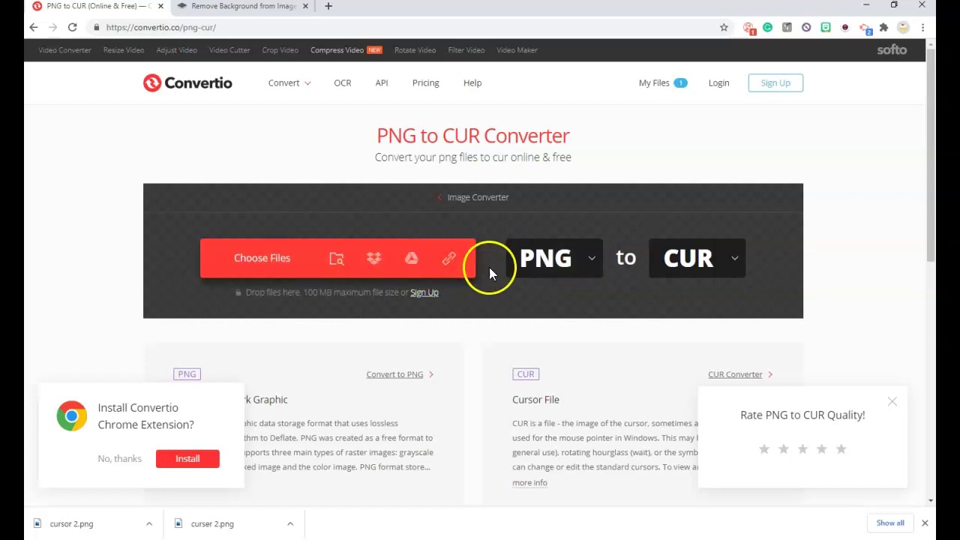
left_click(282, 260)
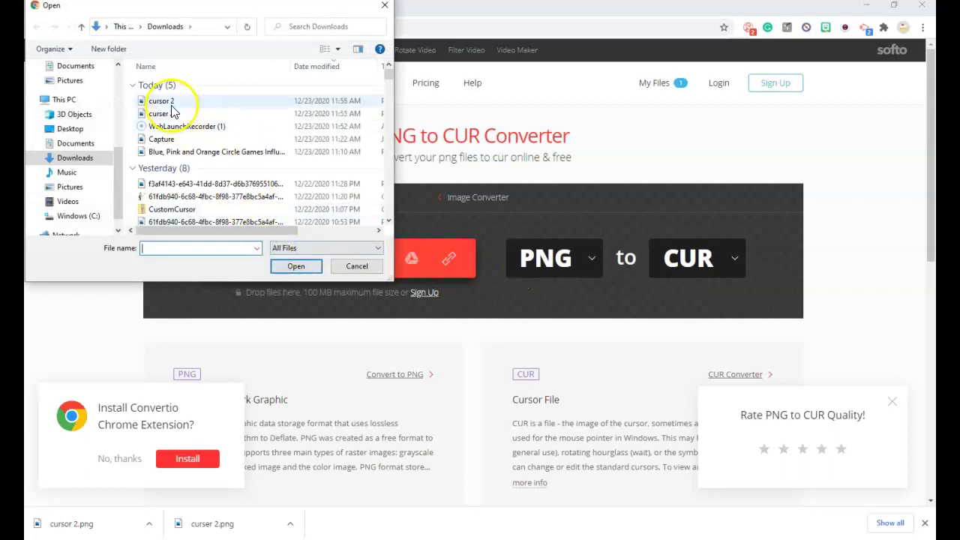
left_click(160, 102)
left_click(297, 267)
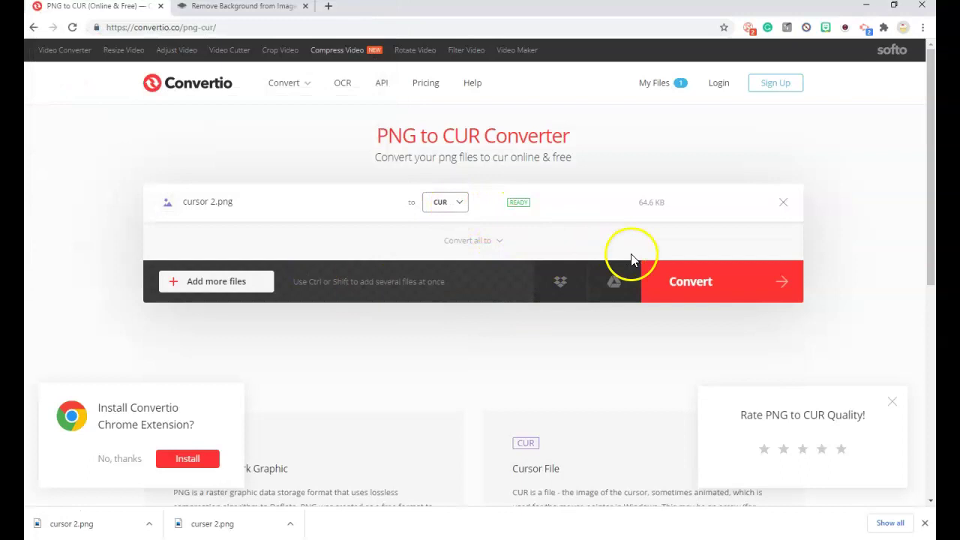
left_click(678, 282)
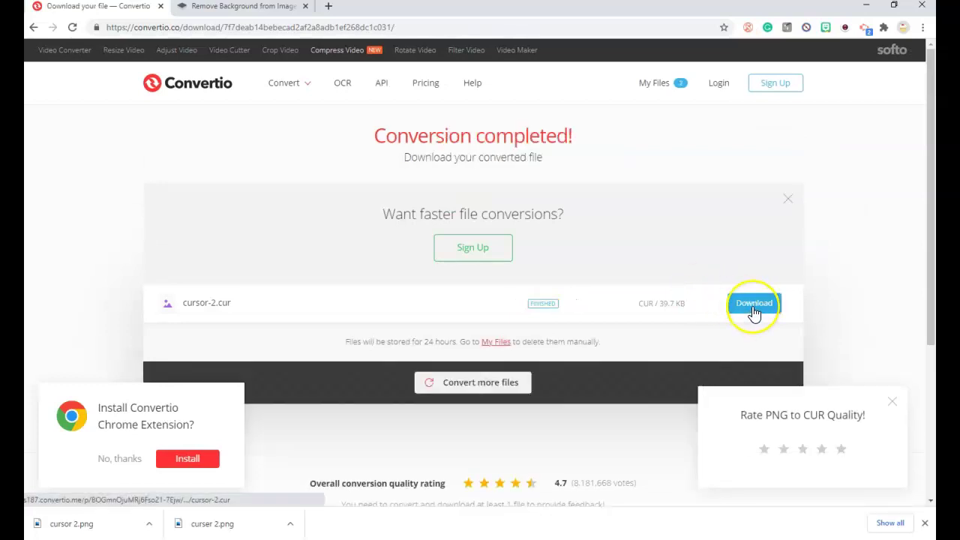
- Save the converted cursor-2.cur from Convertio into the Downloads folder
left_click(755, 307)
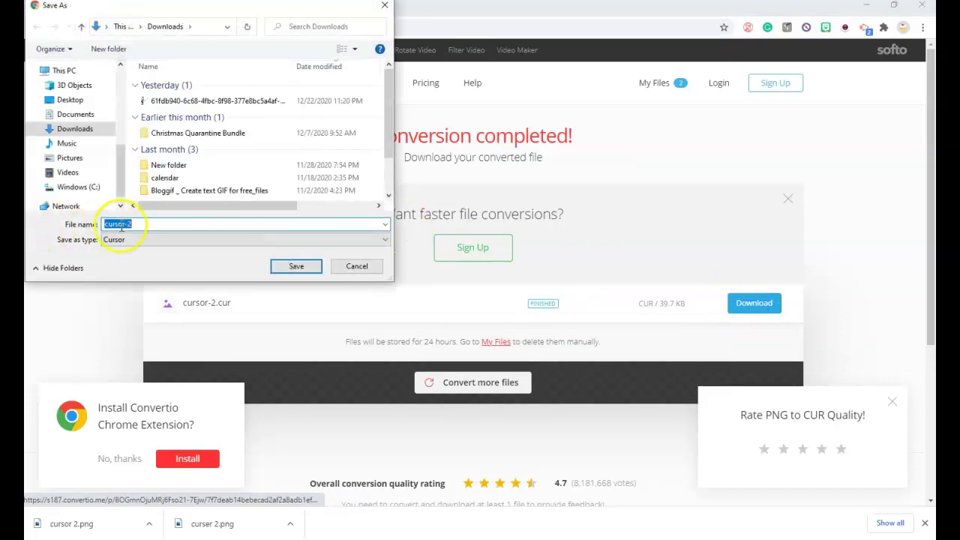
left_click(295, 270)
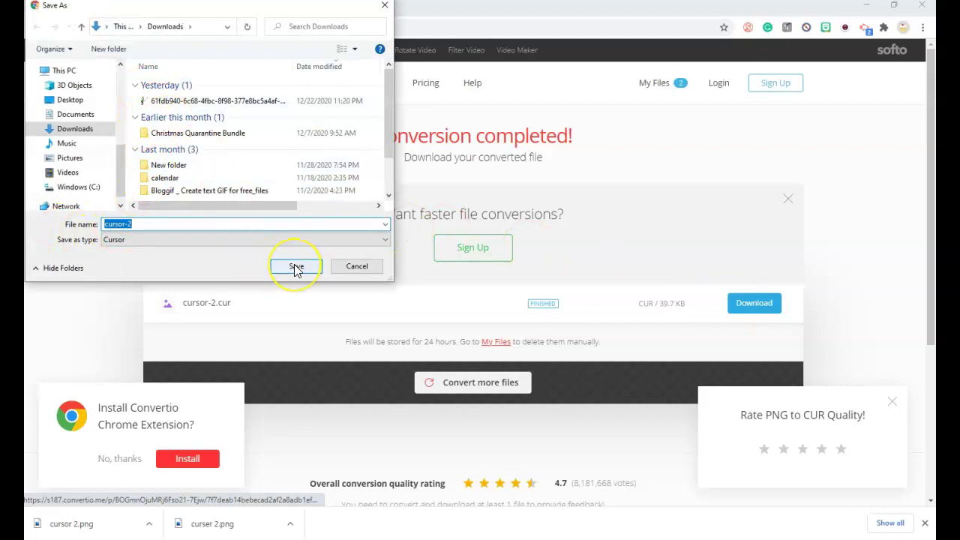
left_click(295, 268)
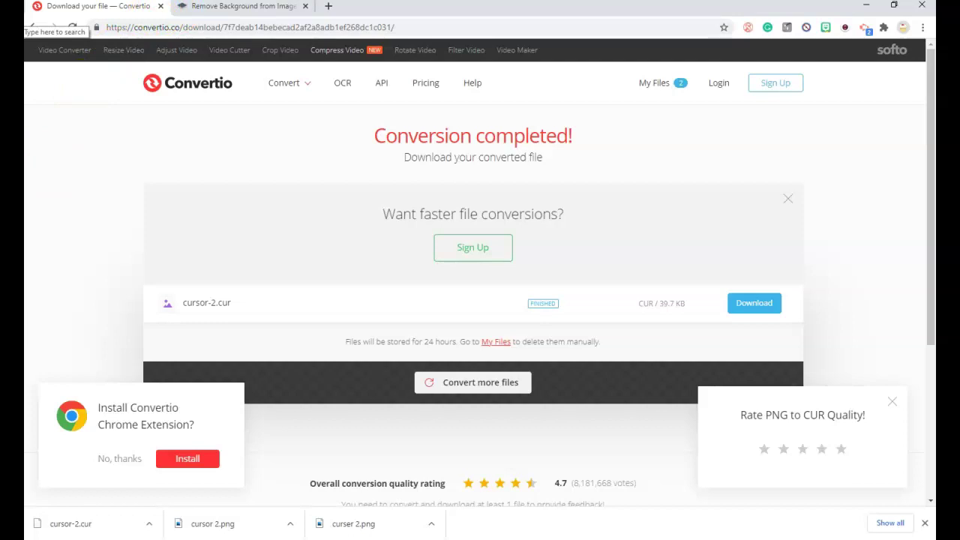
- In a new File Explorer window, go through Windows (C:) and Windows into the Cursors folder
key("super+s")
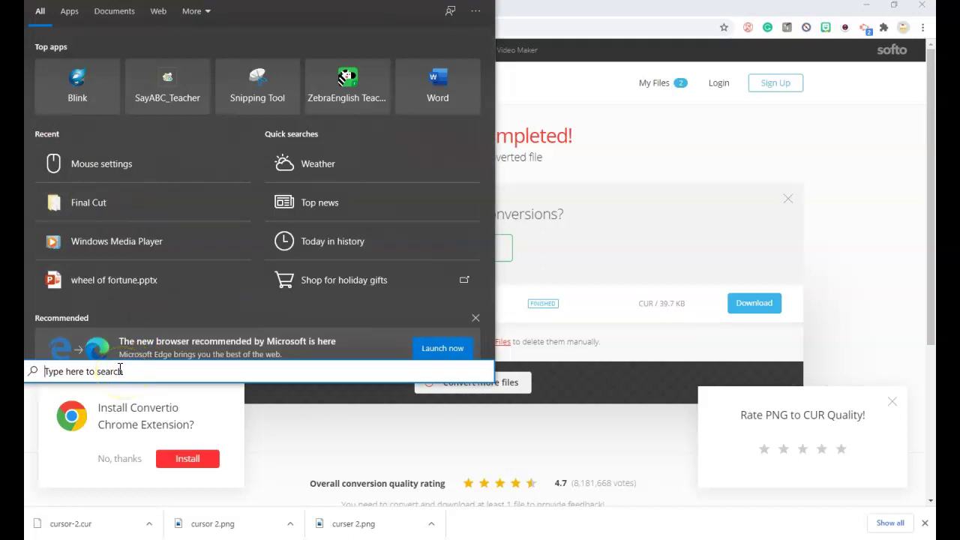
key("Escape")
key("super+e")
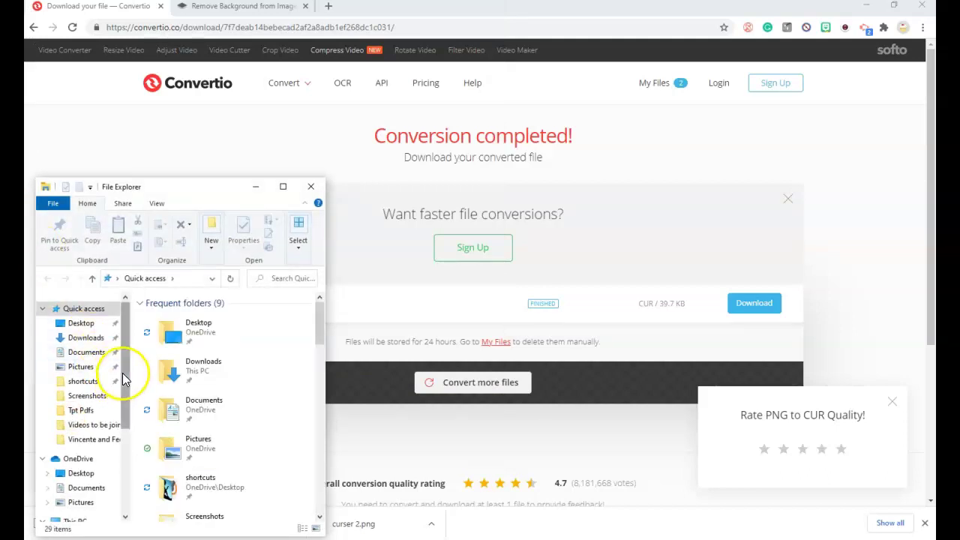
left_click_drag(122, 379, 118, 455)
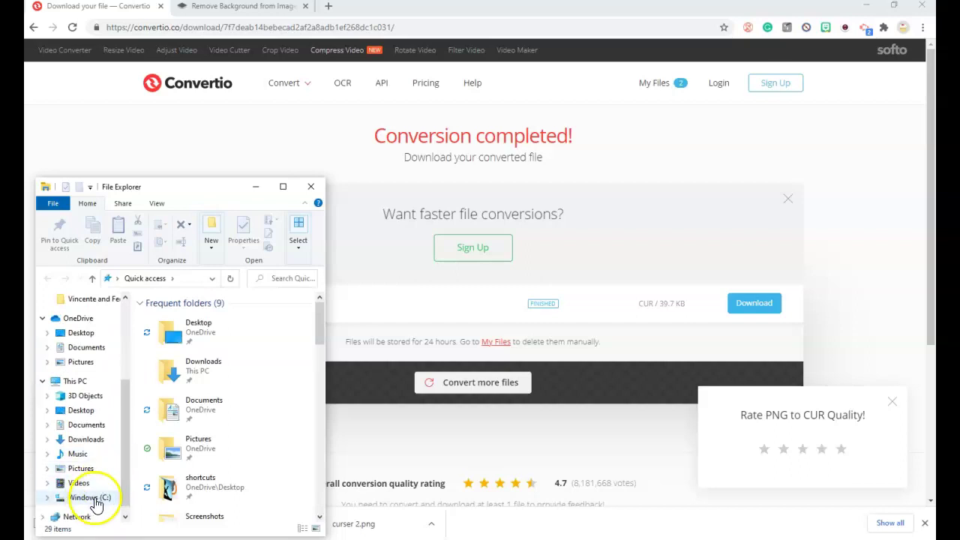
left_click(96, 497)
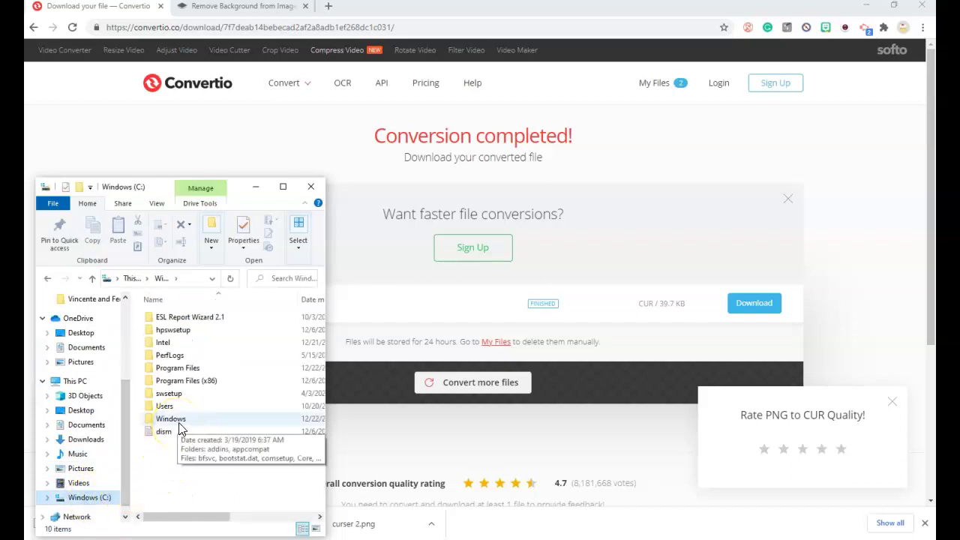
double_click(180, 424)
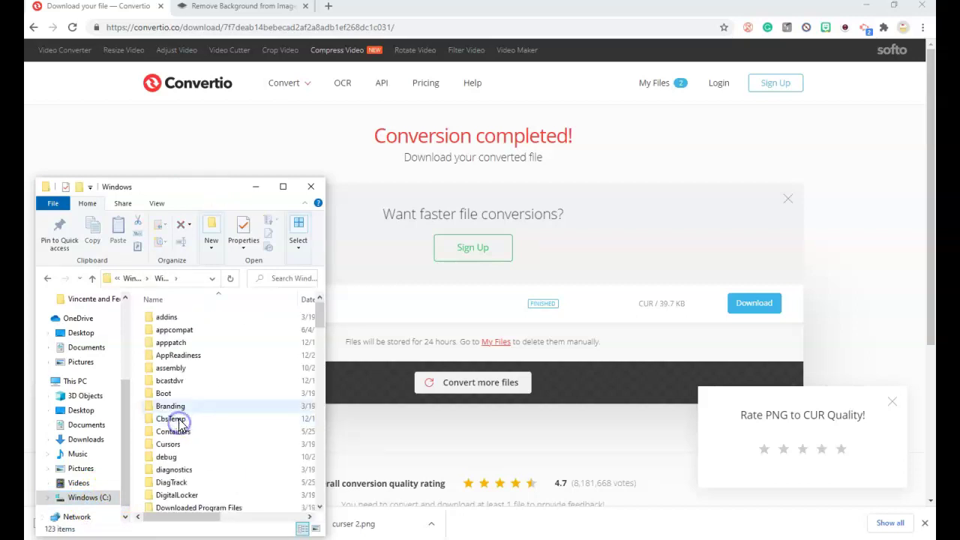
scroll(197, 396, "down", 1)
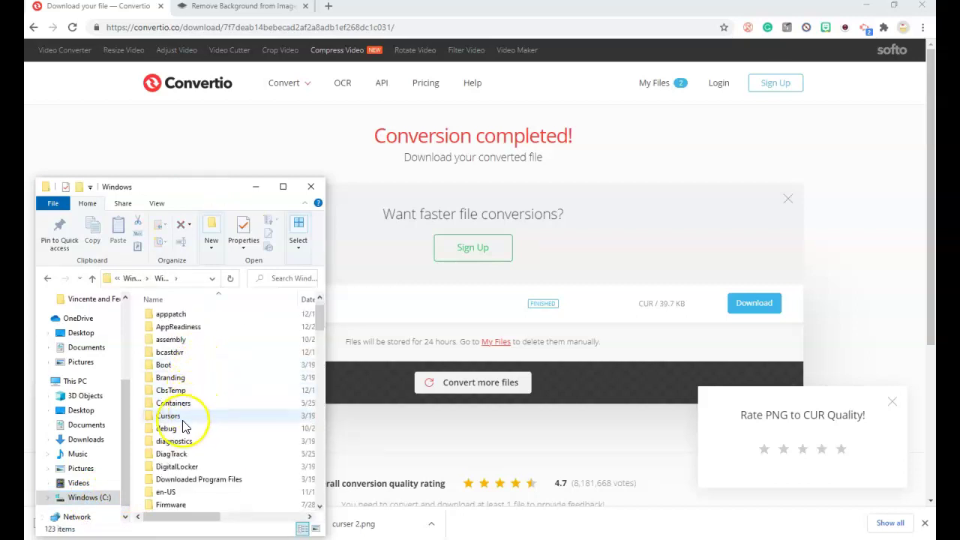
left_click(183, 420)
double_click(183, 420)
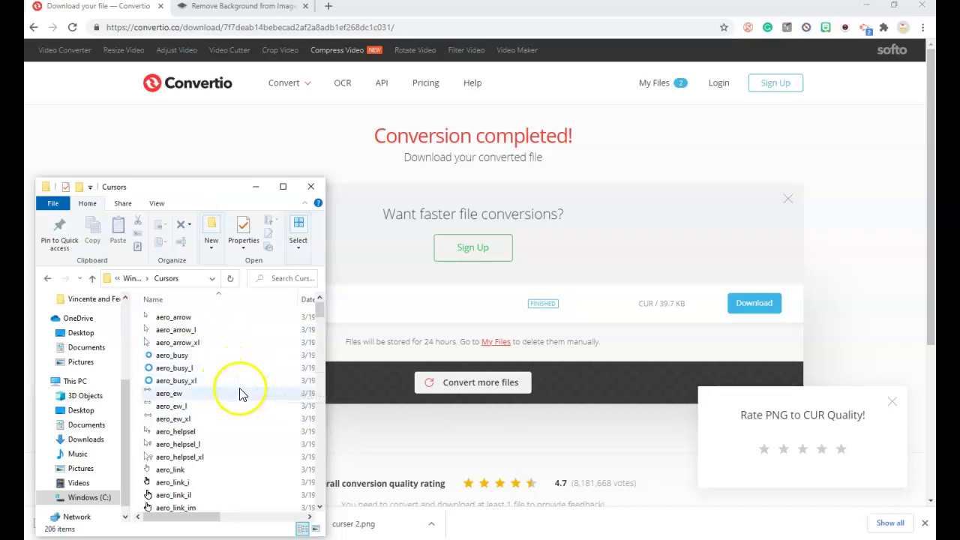
- Scroll through the Cursors file list, then bring the Convertio page back to the front
left_click_drag(318, 308, 304, 435)
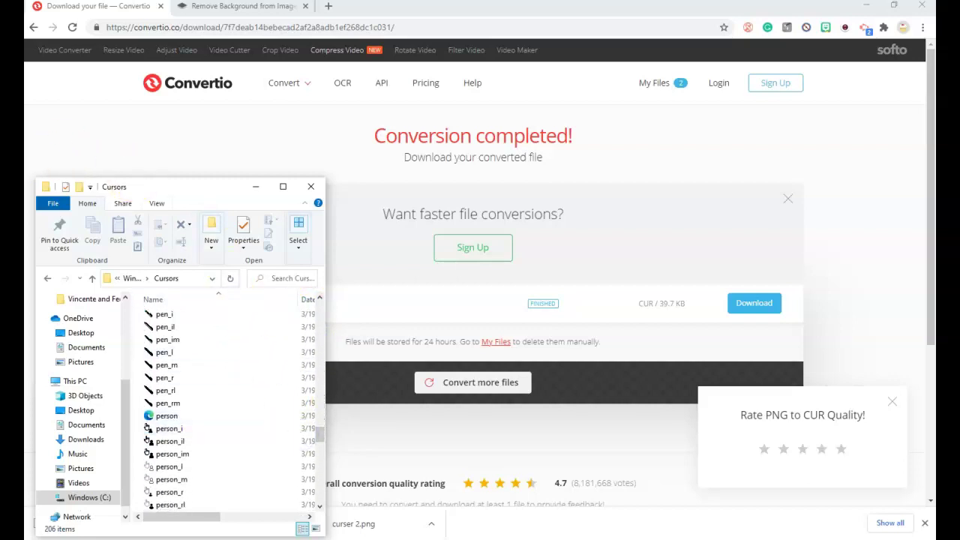
key("alt+Tab")
mouse_move(12, 105)
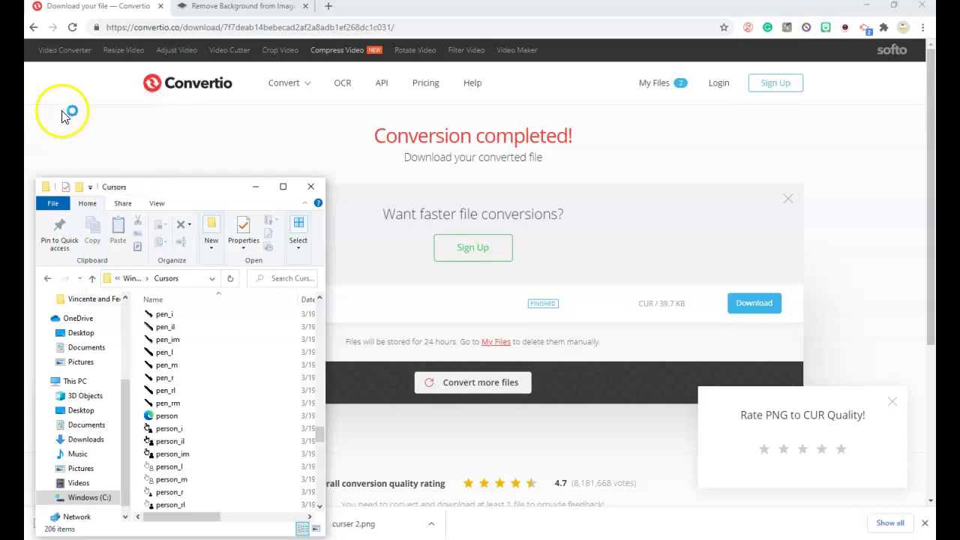
left_click(80, 87)
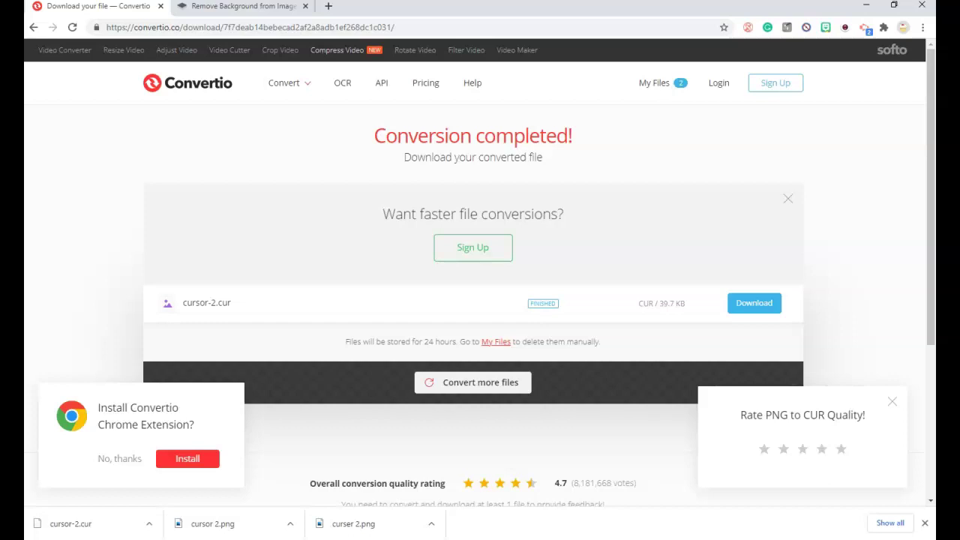
- Copy the cursor-2 file from the Downloads folder
key("alt+Tab")
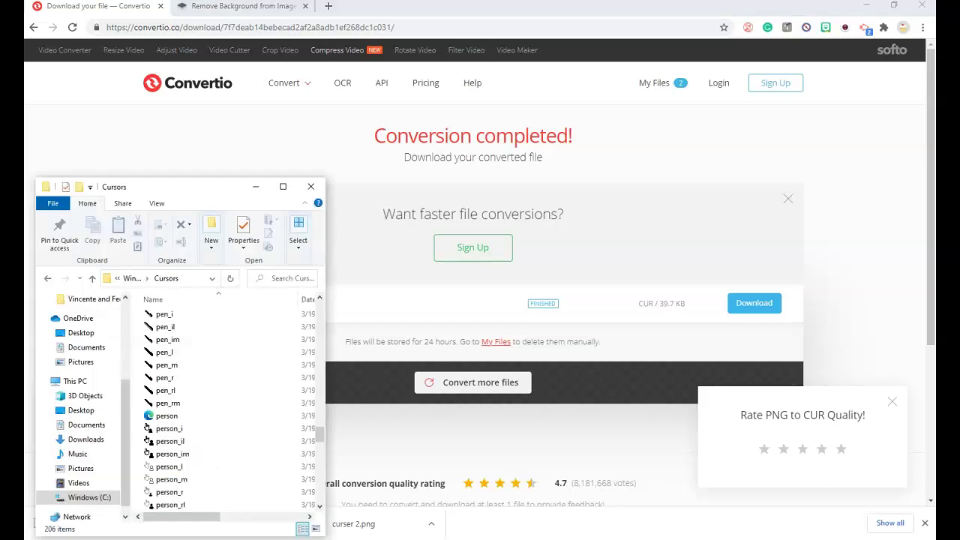
left_click(90, 442)
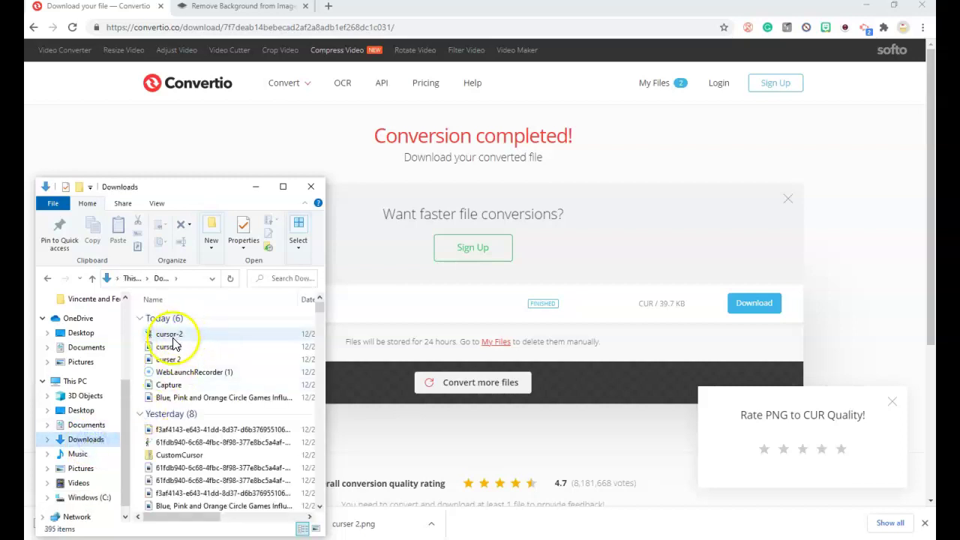
right_click(171, 334)
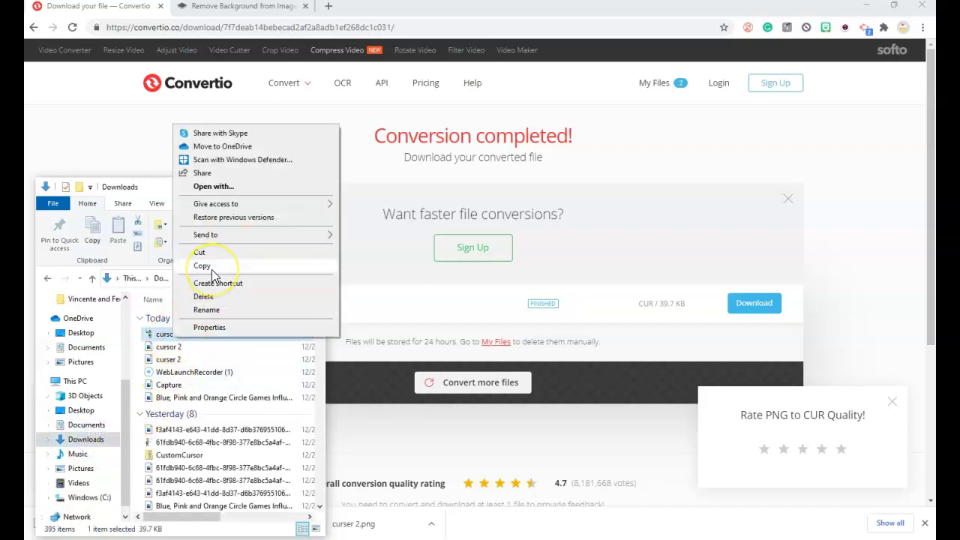
left_click(212, 272)
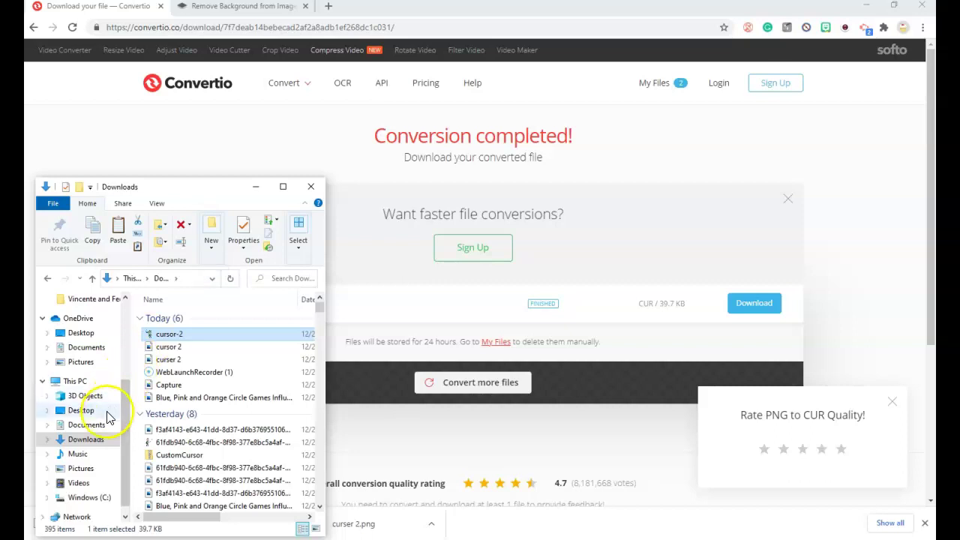
- Navigate through Windows (C:) and Windows back into the Cursors folder
scroll(107, 413, "down", 1)
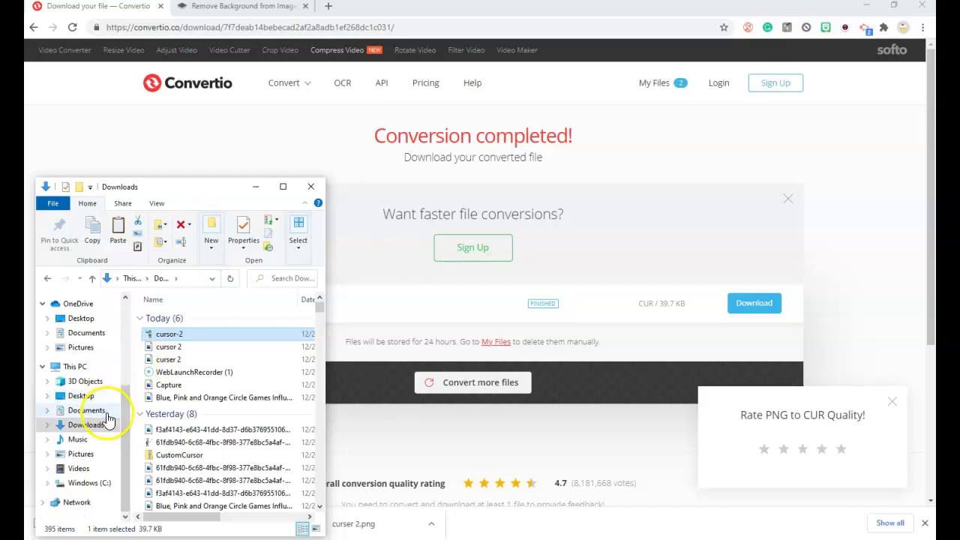
left_click(75, 483)
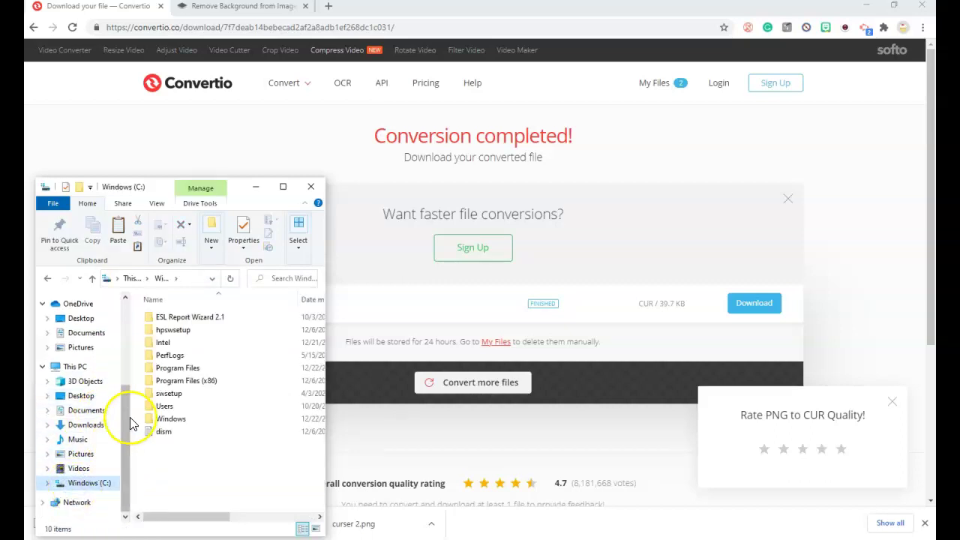
left_click(171, 421)
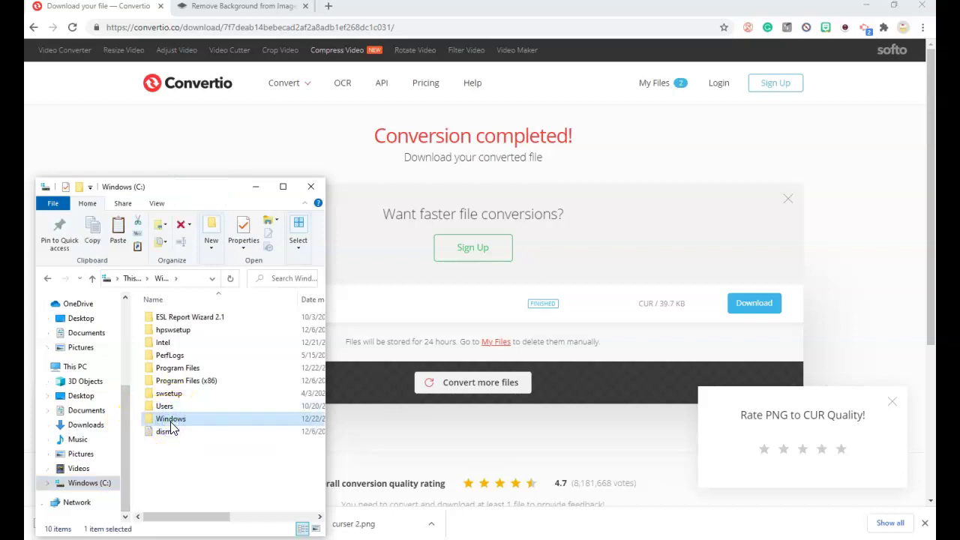
double_click(171, 422)
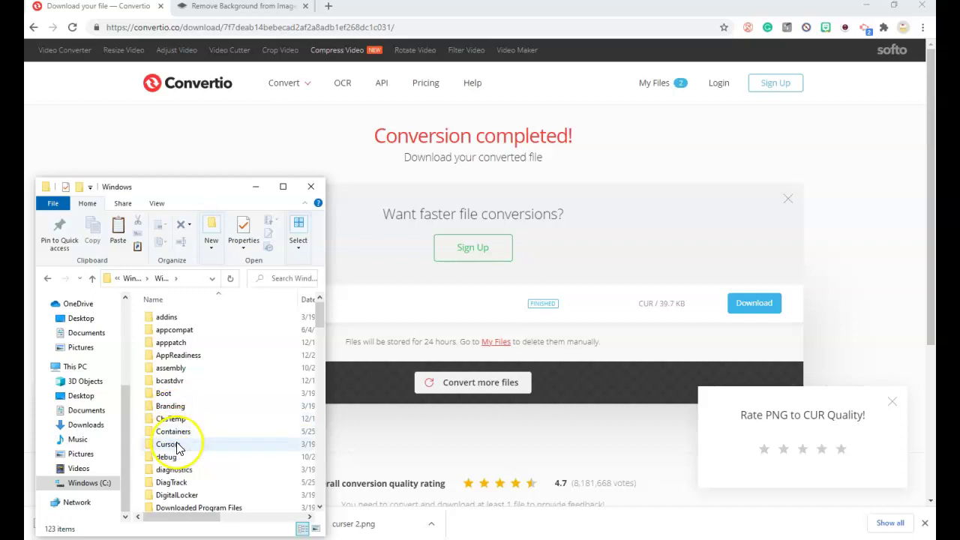
double_click(174, 444)
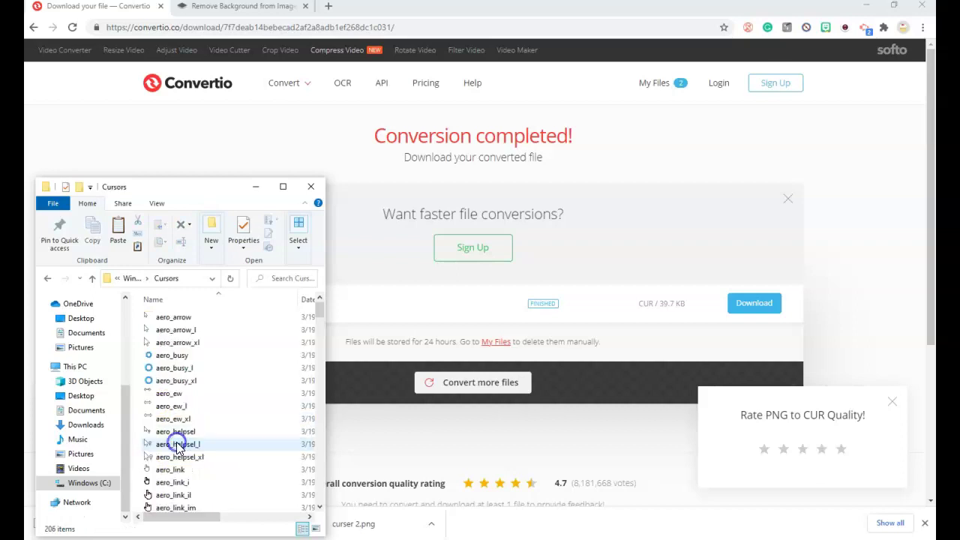
- Paste cursor-2 into the Cursors folder, continuing past the access-denied prompt with administrator permission
right_click(251, 376)
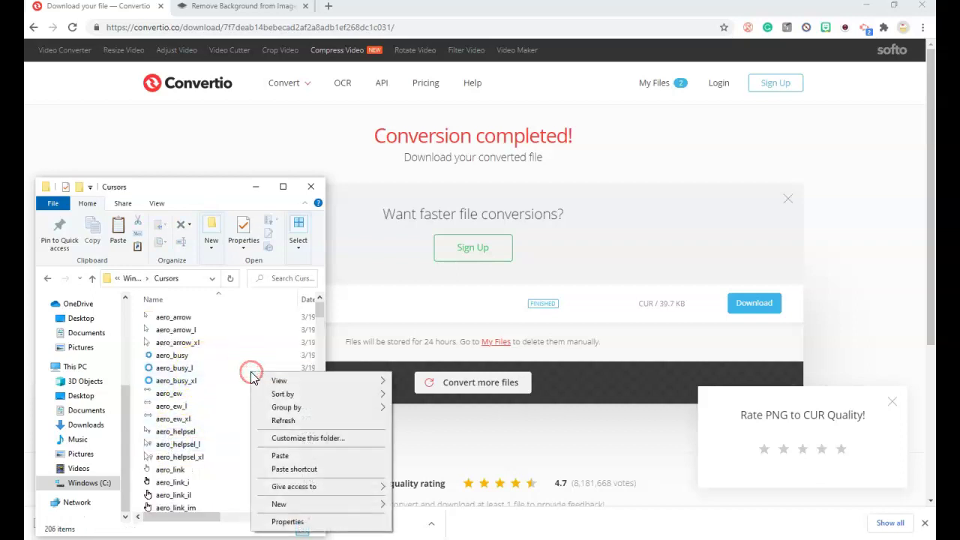
left_click(280, 457)
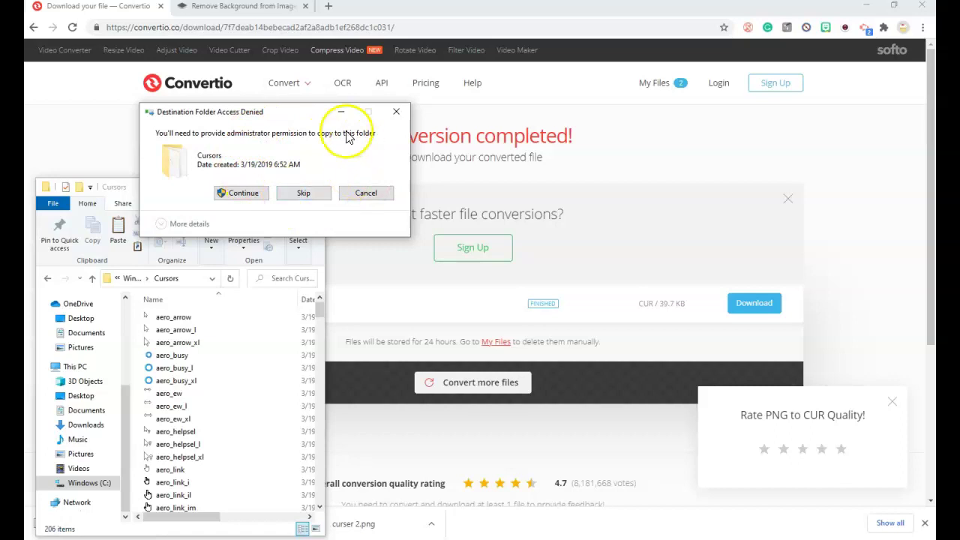
left_click(243, 193)
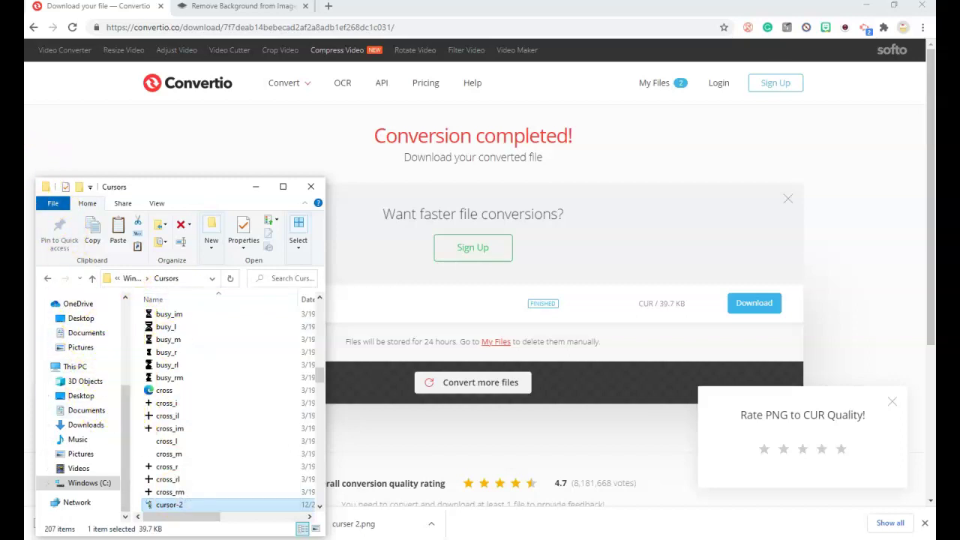
- Search 'mo' to reach Mouse settings, then open Additional mouse options for the Mouse Properties dialog
key("super+s")
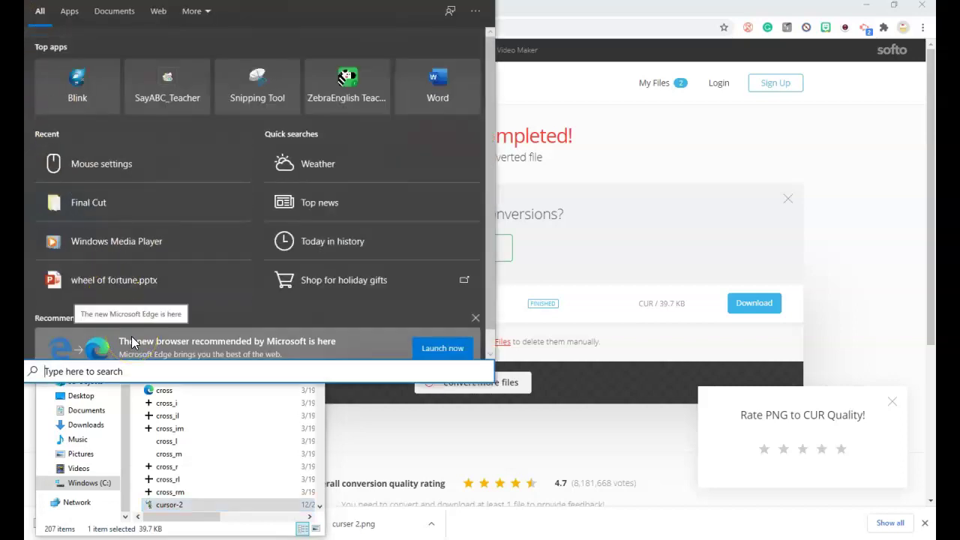
type("mo")
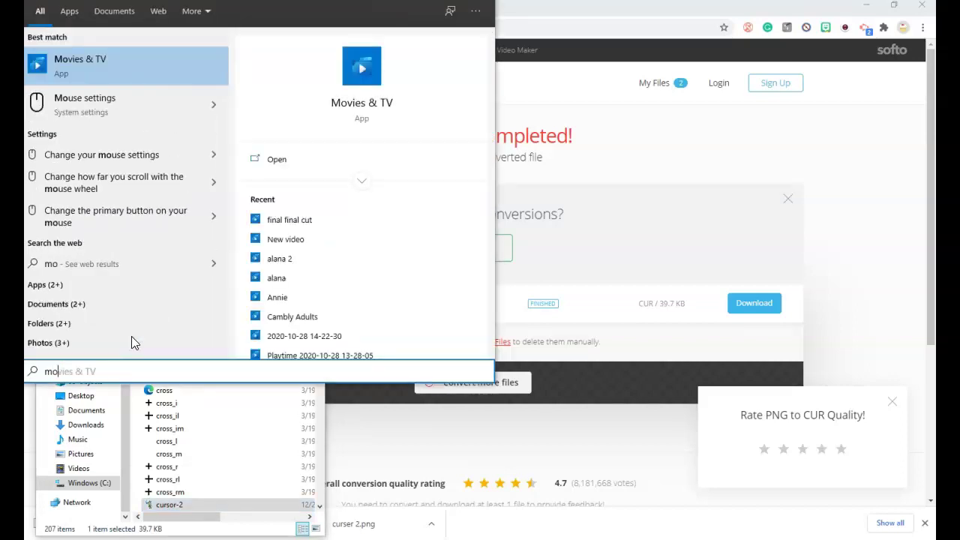
mouse_move(131, 335)
left_mouse_down()
mouse_move(123, 338)
mouse_move(101, 105)
left_mouse_up()
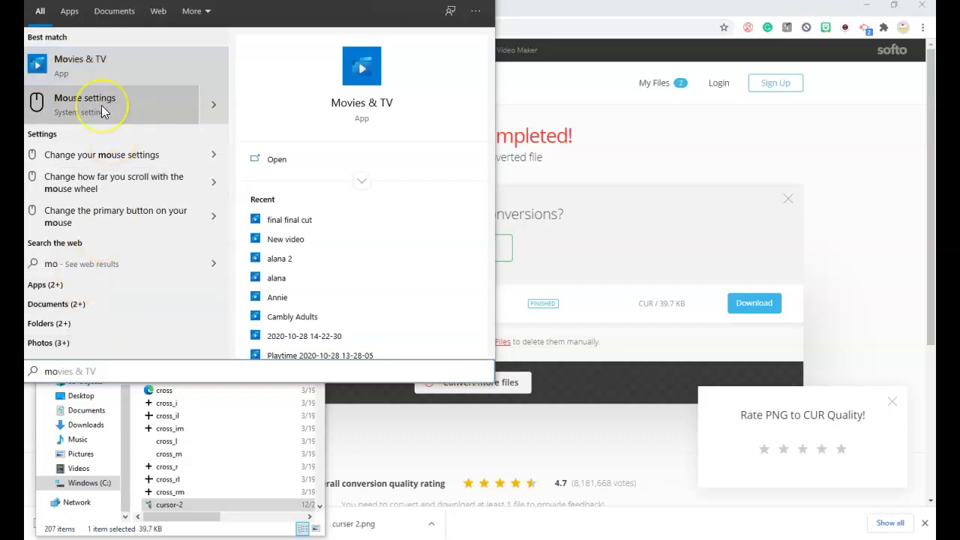
left_click(101, 105)
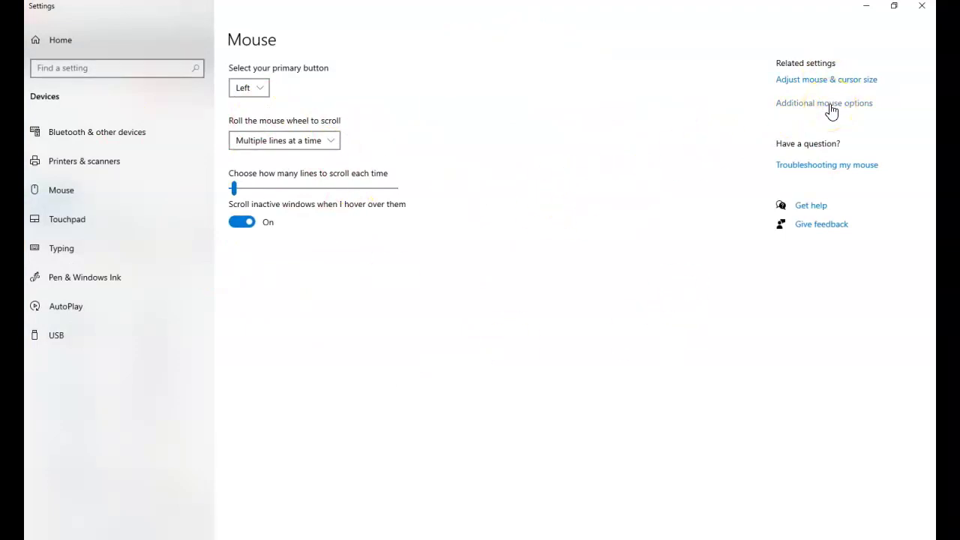
left_click(831, 111)
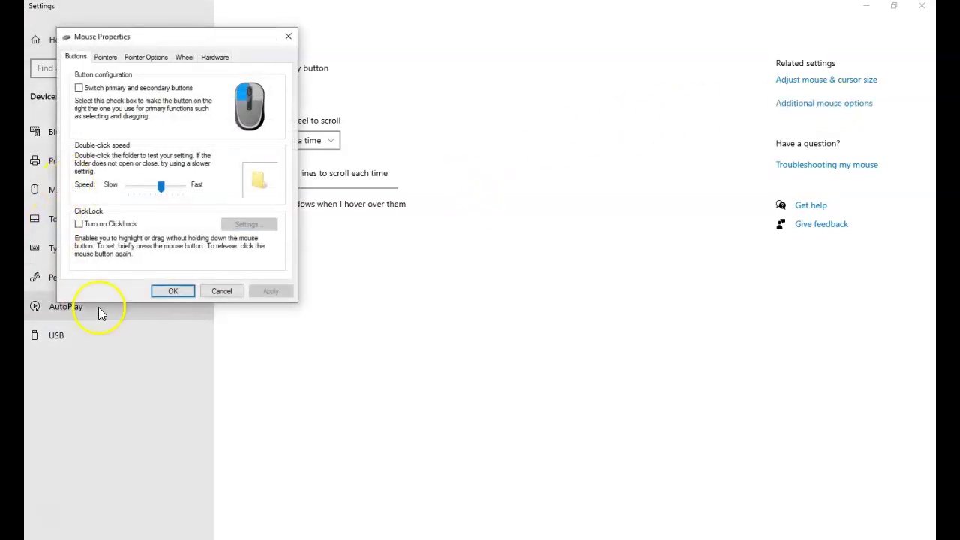
- Browse to the cursor-2 file, assign it to the Normal Select pointer, and apply it
left_click(106, 60)
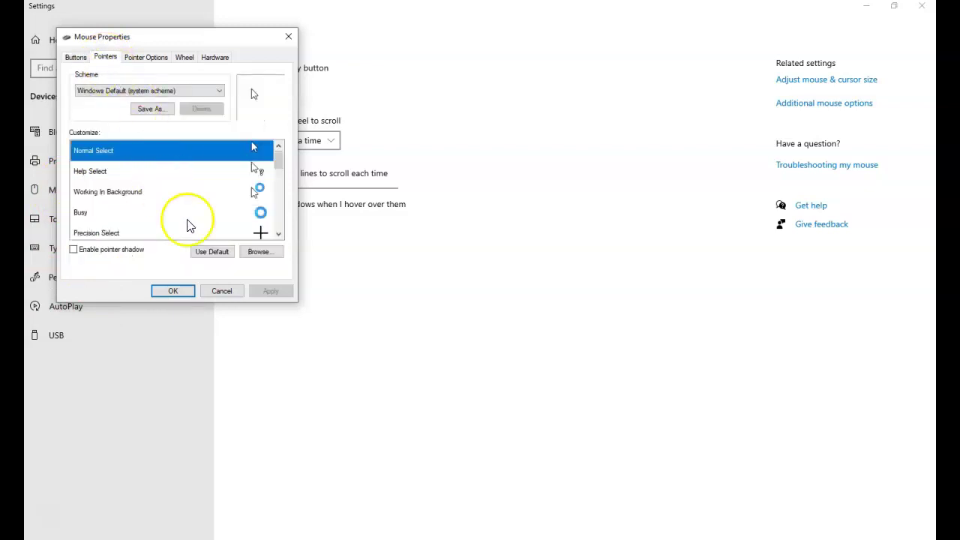
scroll(191, 215, "down", 1)
scroll(189, 216, "down", 4)
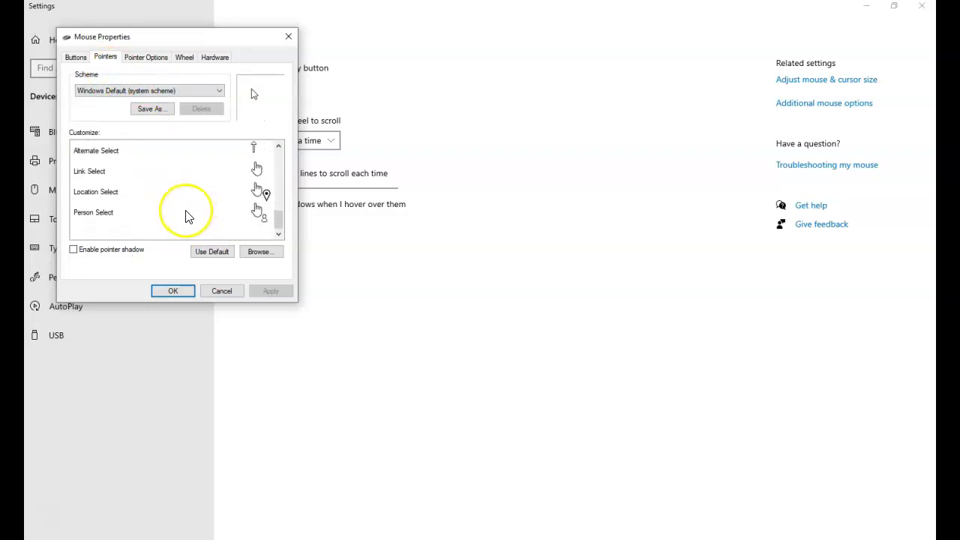
scroll(187, 216, "up", 3)
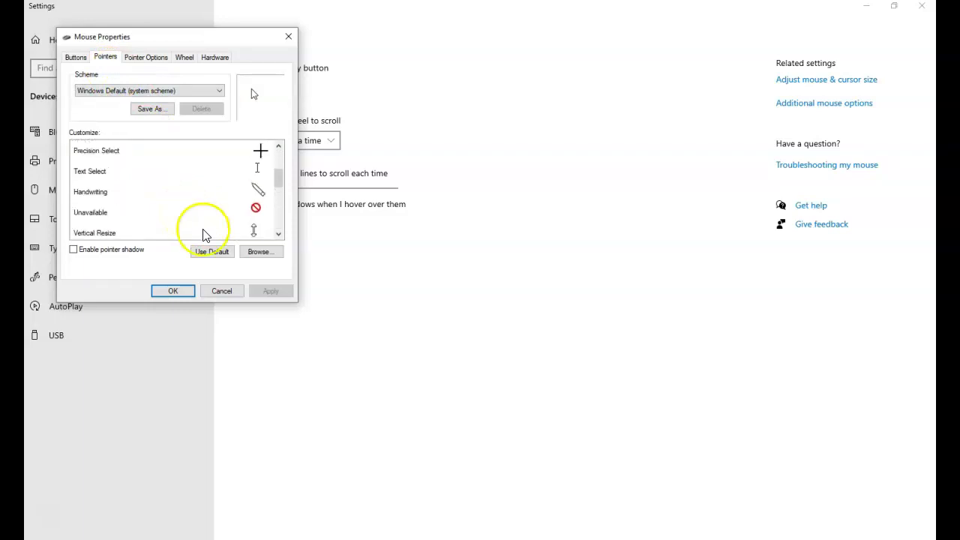
left_click(256, 253)
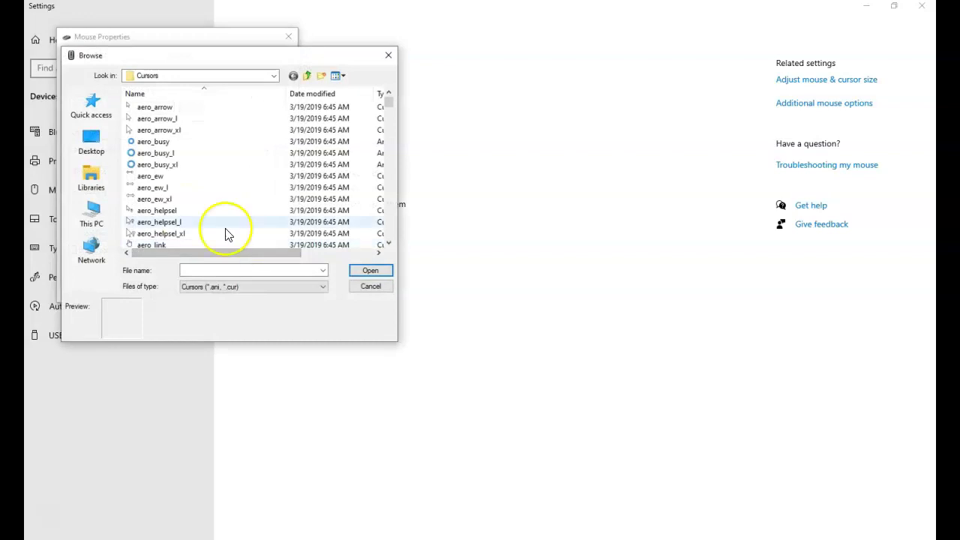
scroll(186, 213, "down", 8)
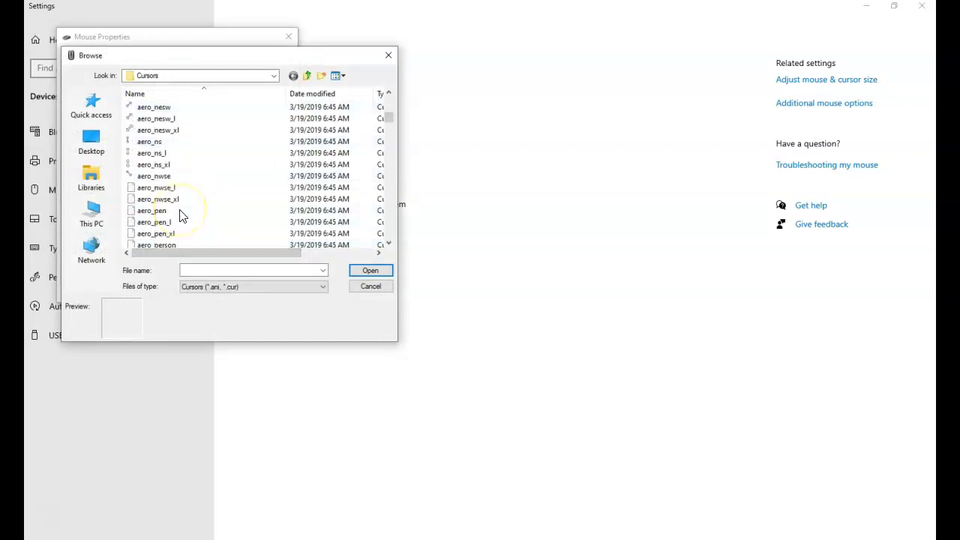
scroll(183, 221, "down", 14)
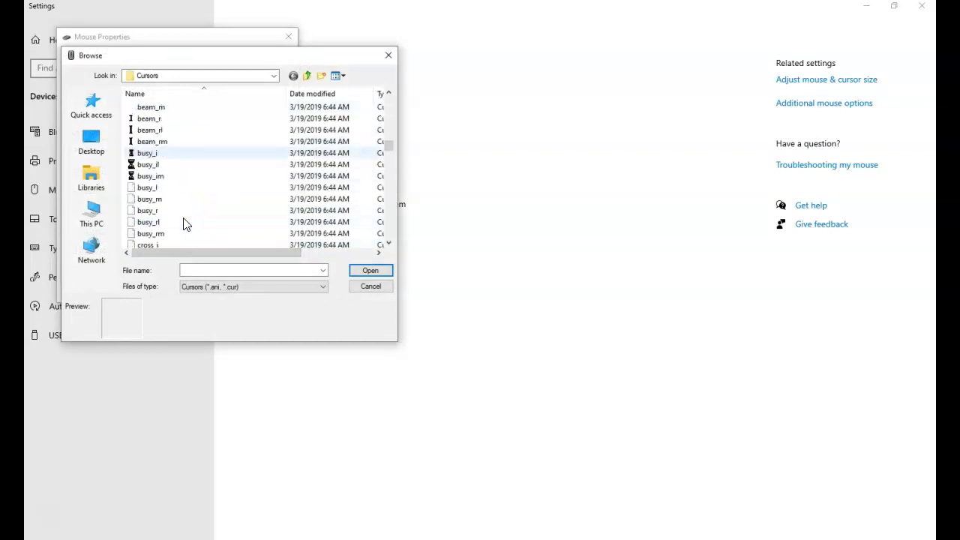
left_click(173, 233)
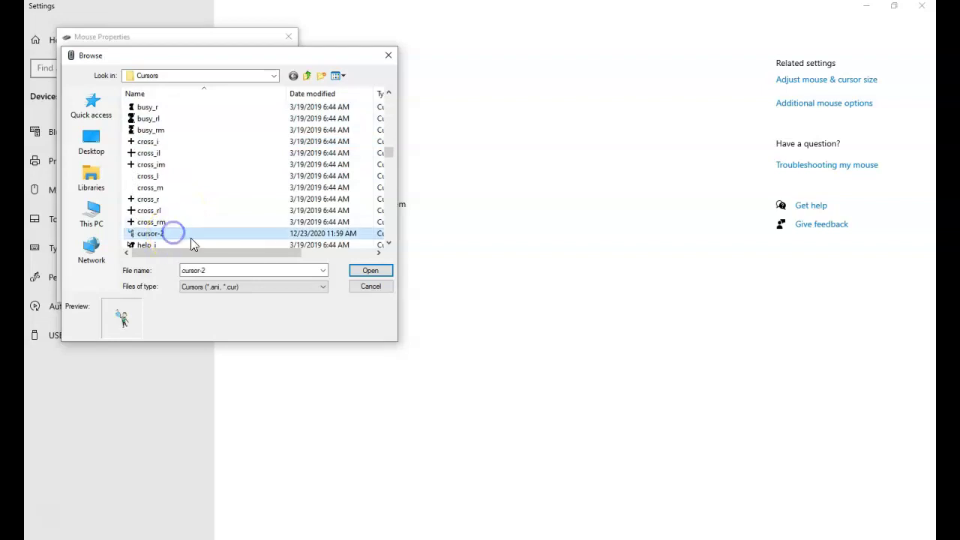
left_click(367, 271)
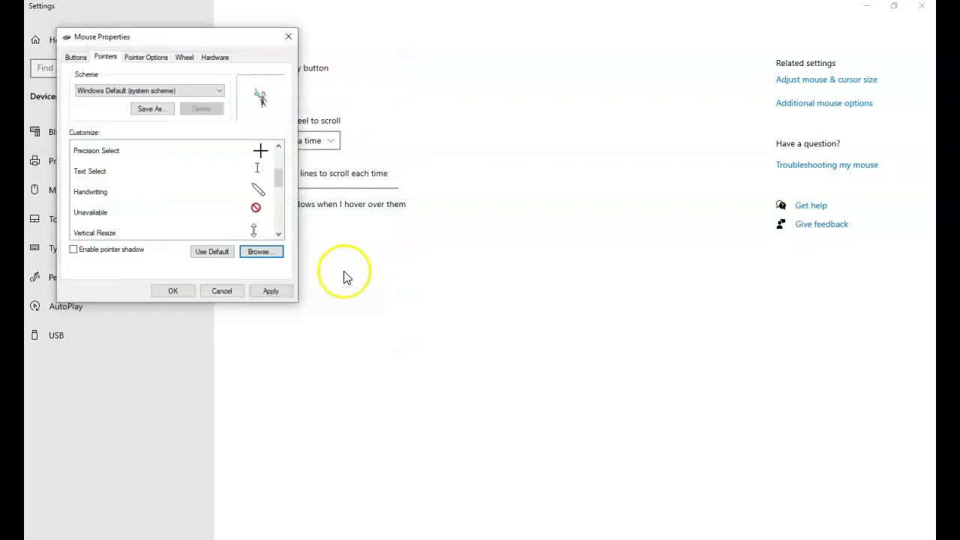
left_click(269, 292)
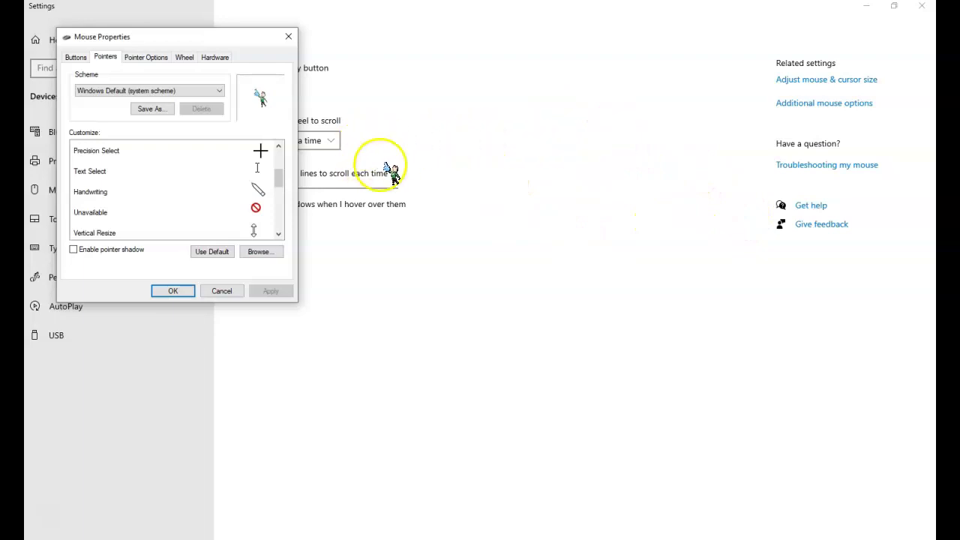
- Close Mouse Properties and raise the mouse wheel scroll setting to 14 lines
left_click(288, 38)
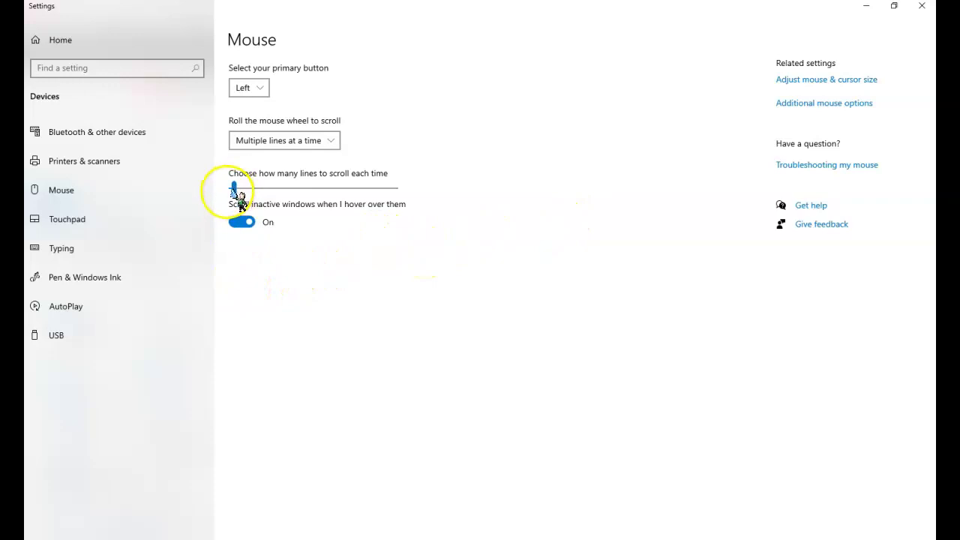
left_click_drag(245, 201, 255, 197)
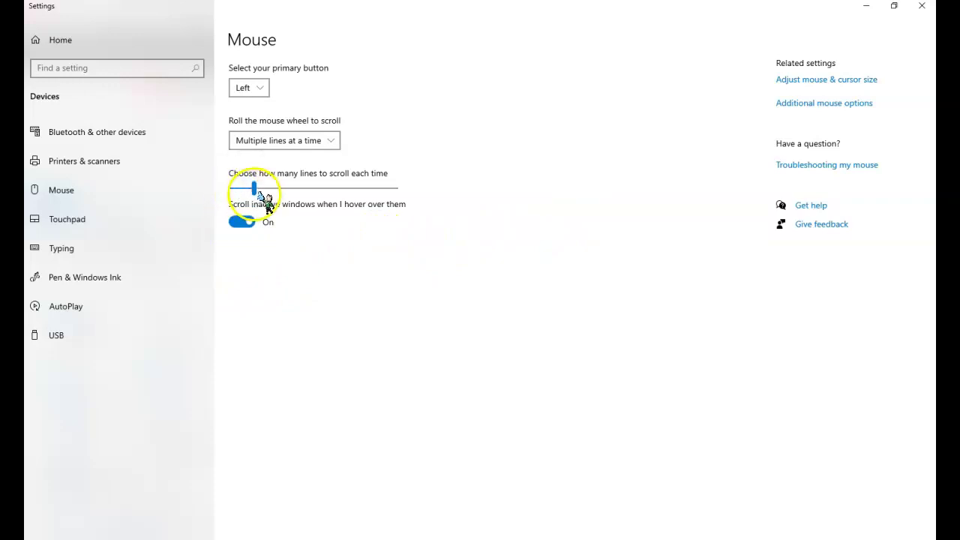
left_click(93, 196)
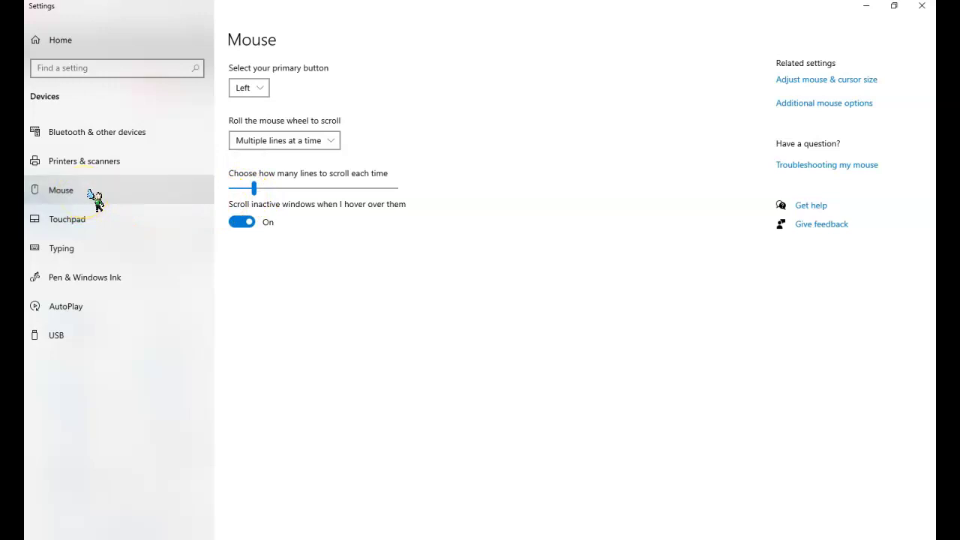
- Reopen Mouse Properties' pointer list to check the foam-finger cursor is set as Normal Select
left_click(852, 109)
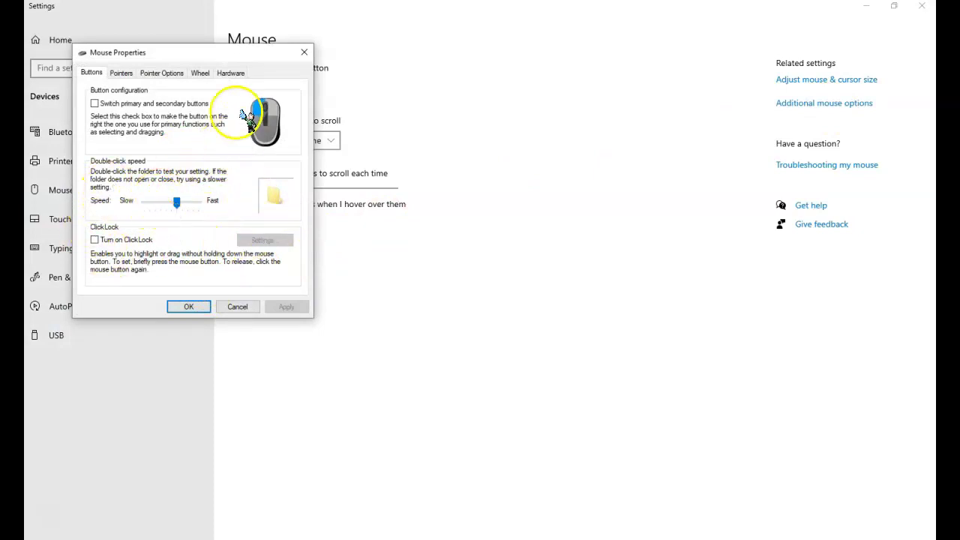
left_click(120, 74)
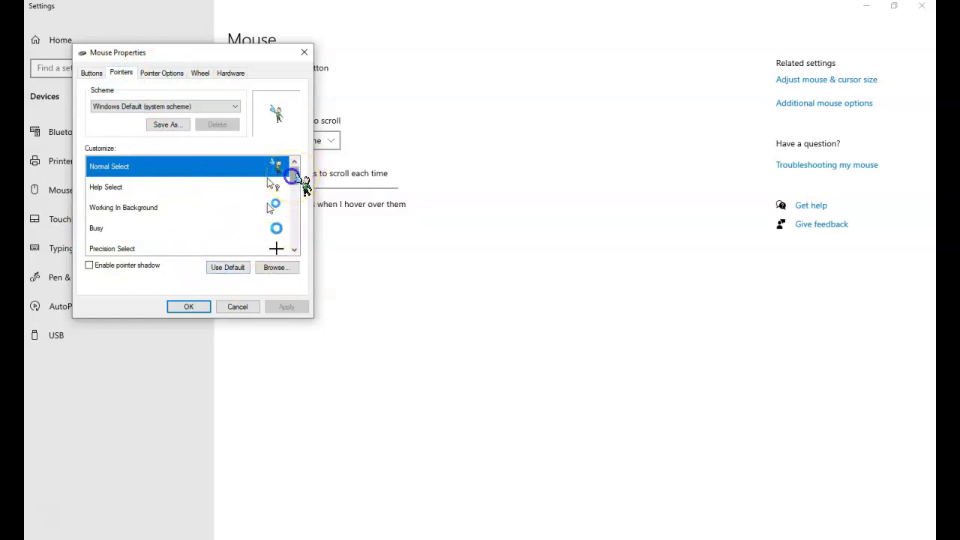
mouse_move(292, 178)
left_mouse_down()
mouse_move(292, 199)
mouse_move(293, 182)
left_mouse_up()
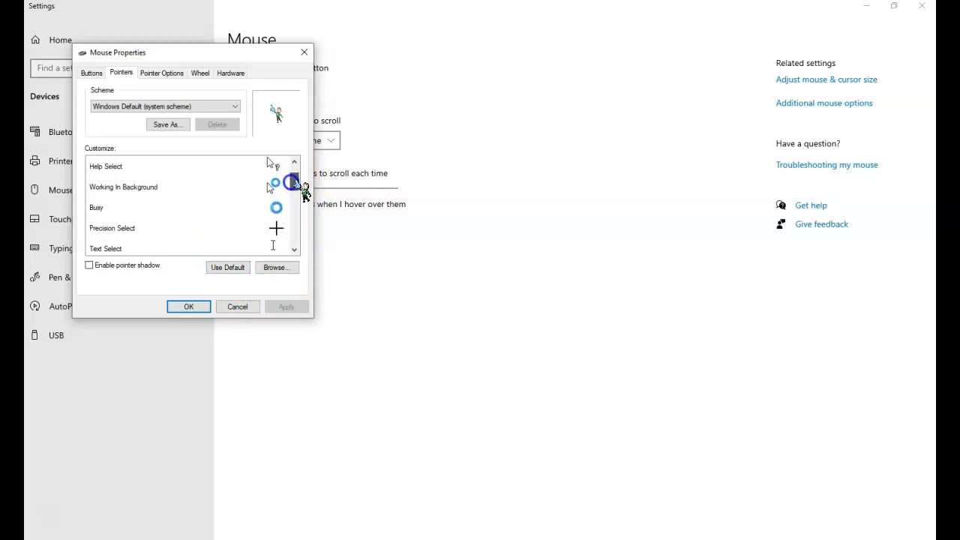